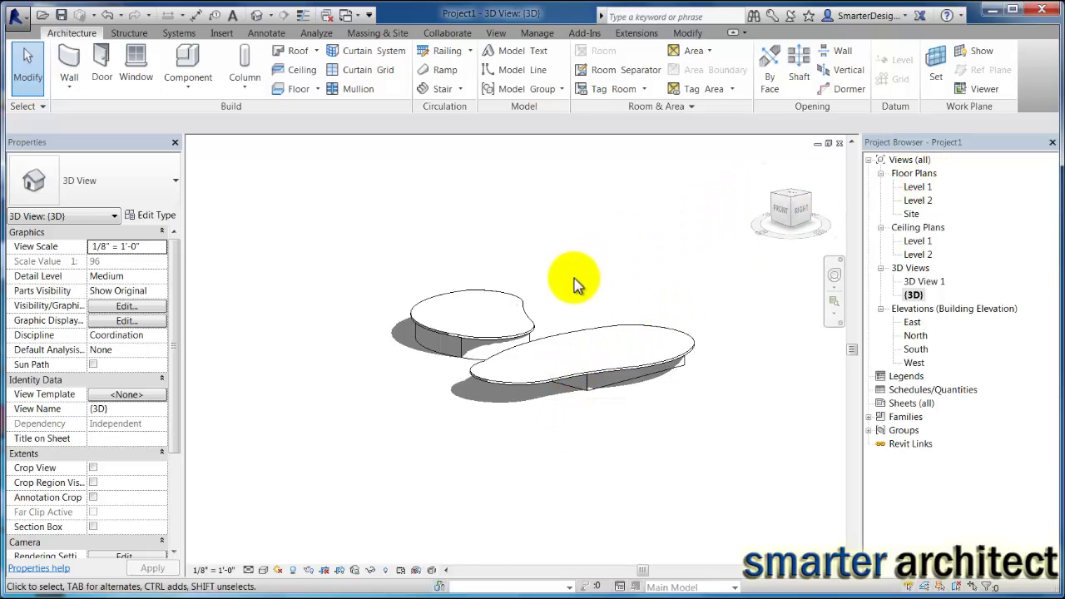
middle_click_drag(567, 313, 606, 343)
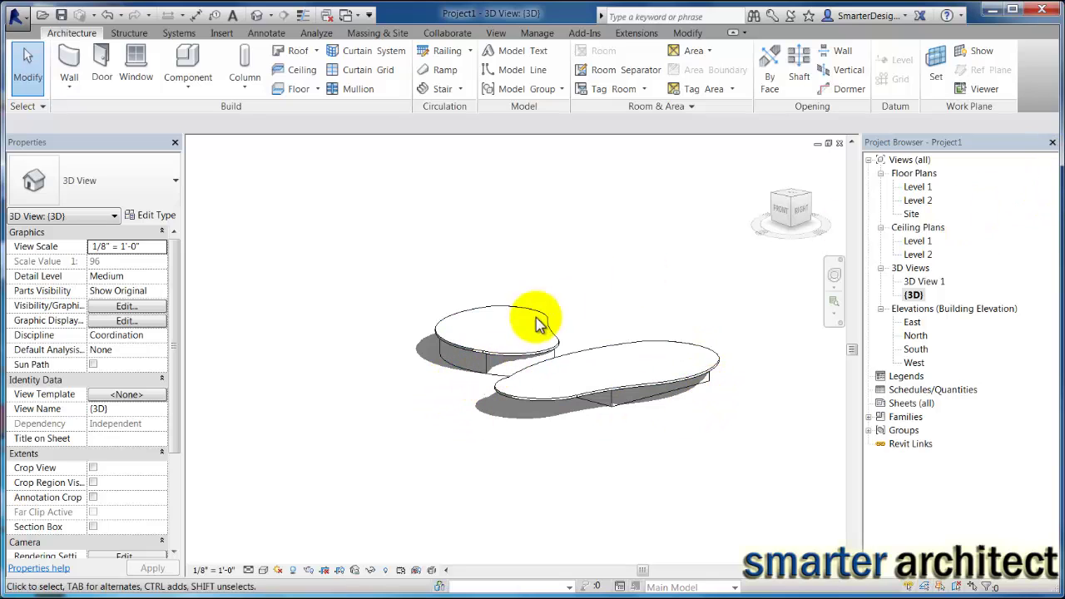
scroll(502, 370, "up", 2)
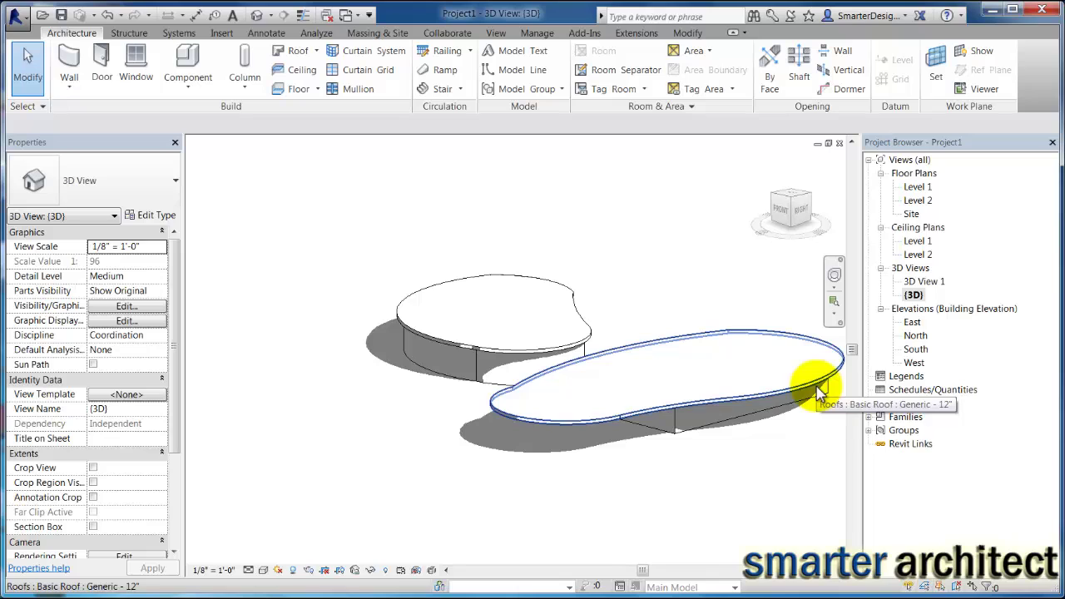
Step: Draw two chained Generic - 8" architectural arc walls on Level 1: an upward-bowed arc, continued by an inward-curving arc toward the lower right
left_click(68, 88)
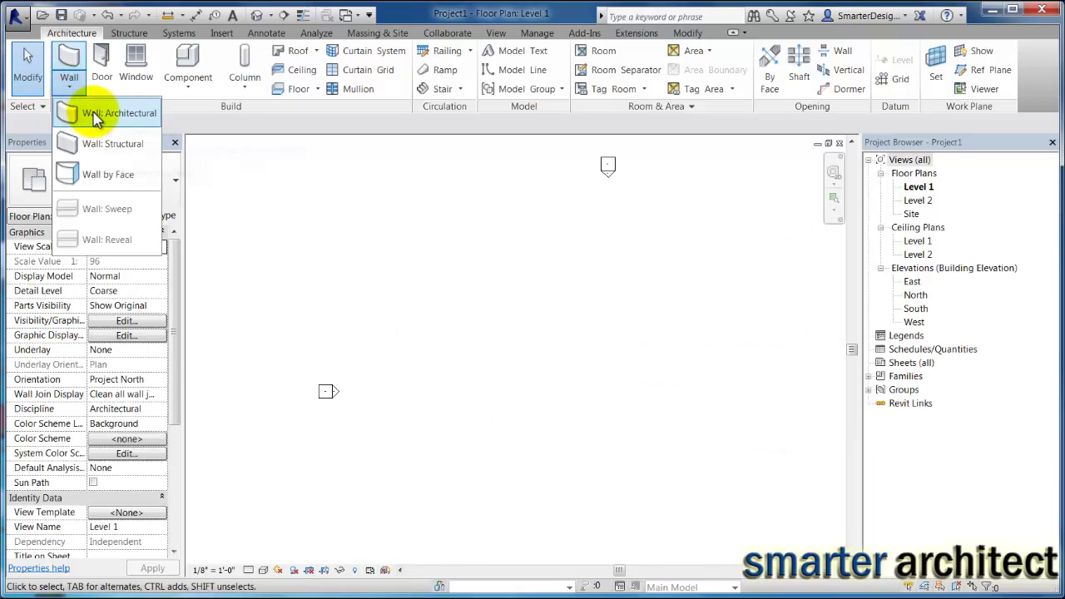
left_click(93, 113)
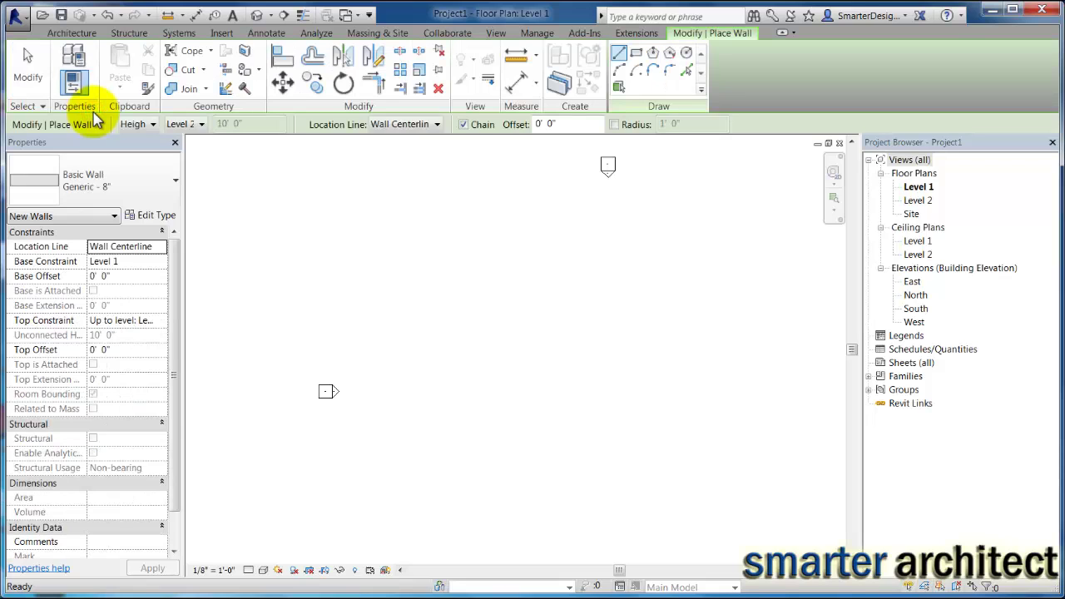
left_click(619, 73)
left_click(416, 298)
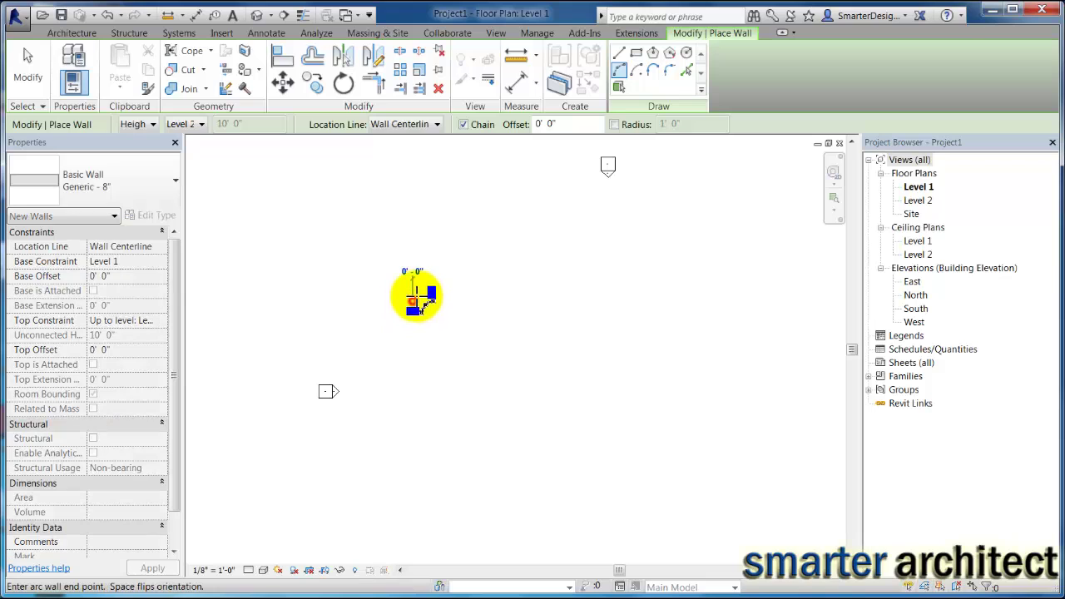
left_click(506, 281)
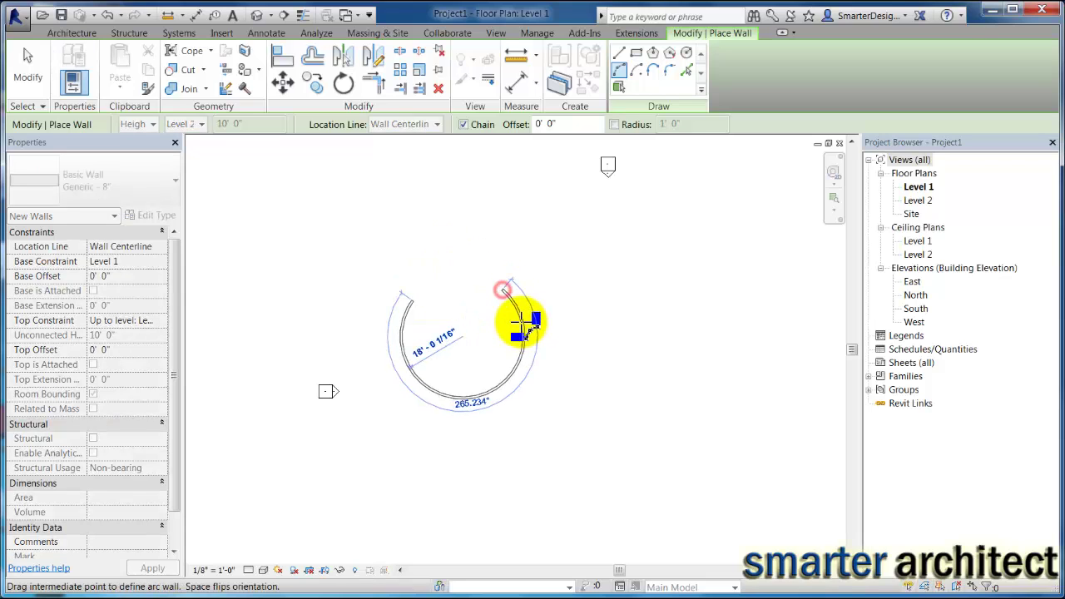
left_click(467, 276)
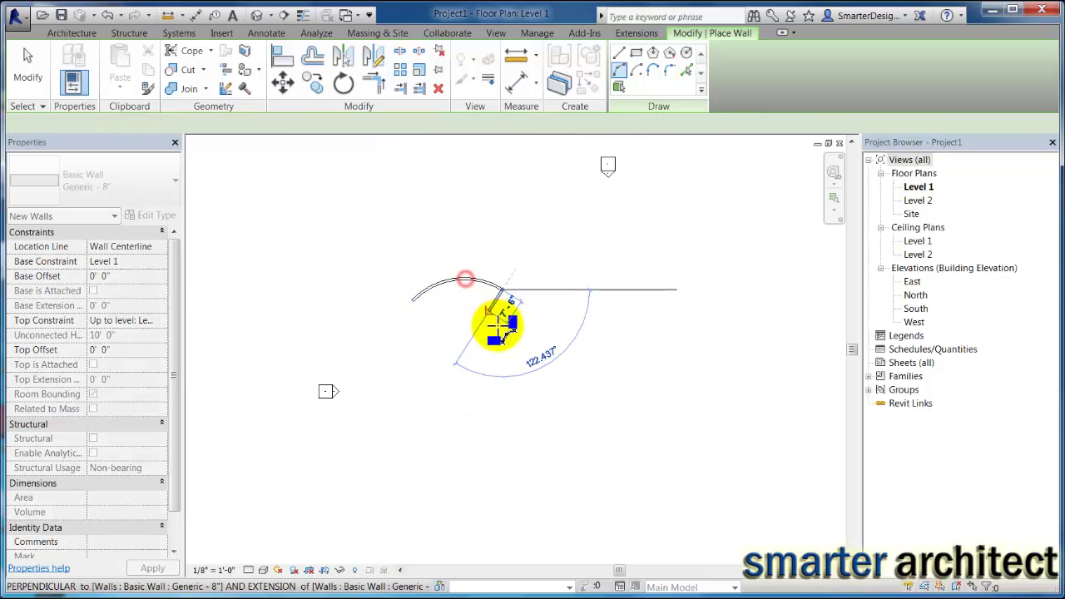
left_click(603, 368)
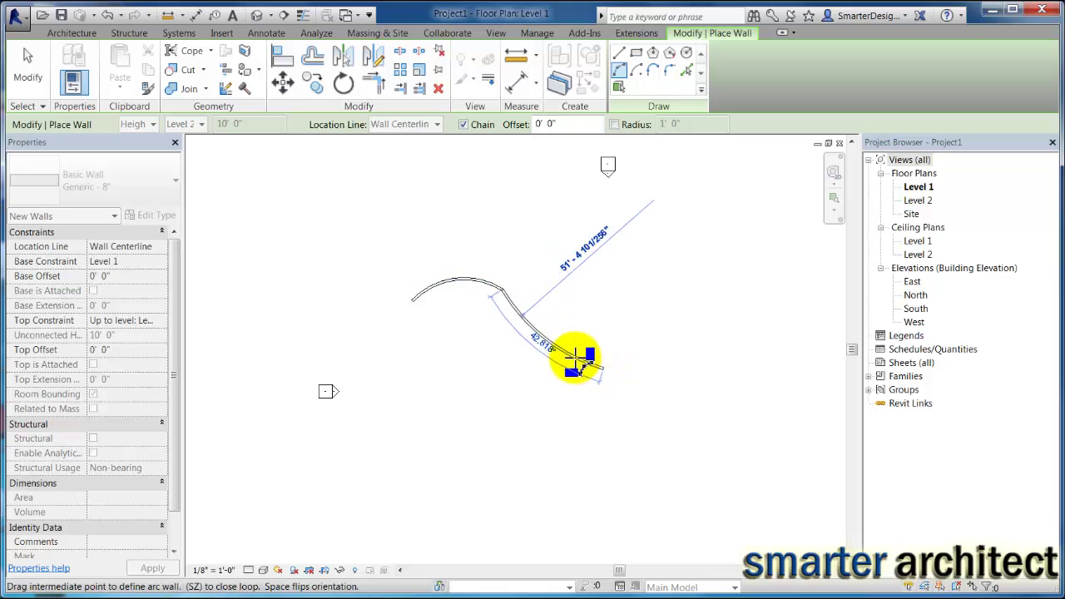
left_click(580, 359)
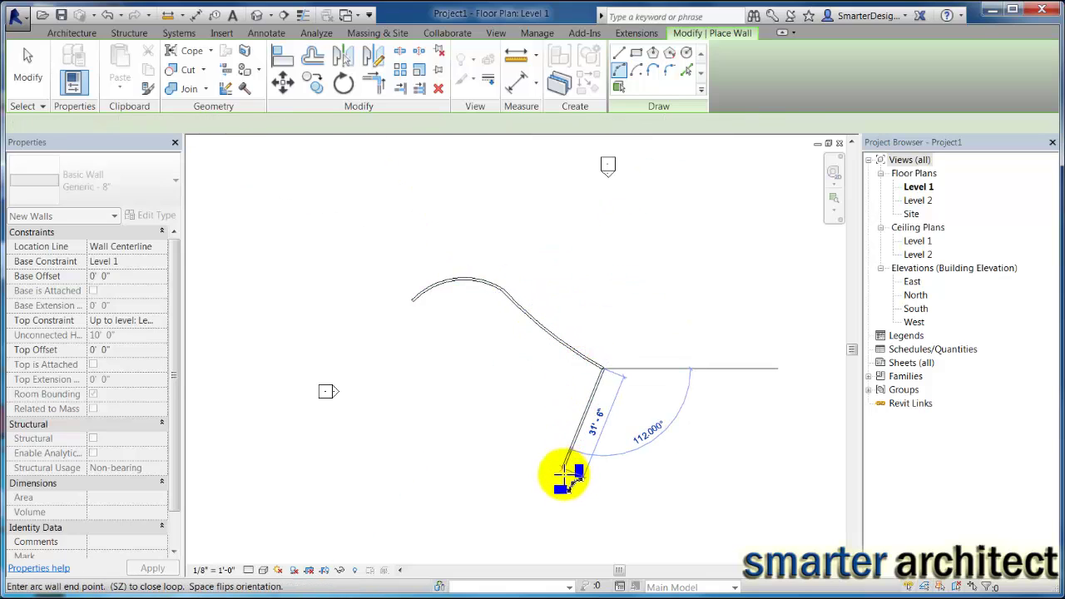
Step: Close the curved wall loop with a rounded arc at its lower right end and a large arc back to the start point
left_click(582, 491)
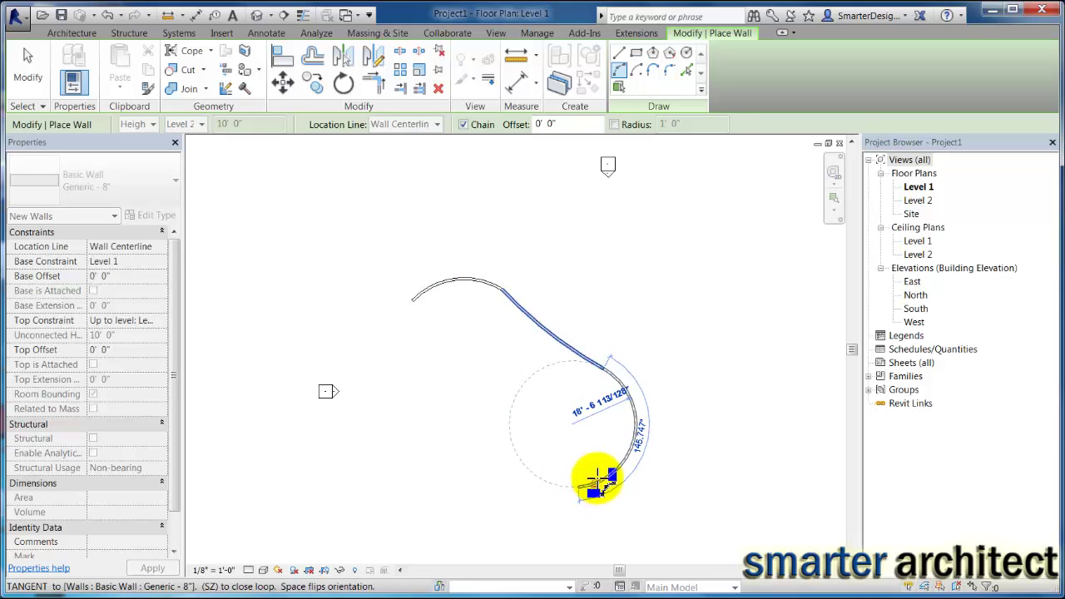
left_click(403, 305)
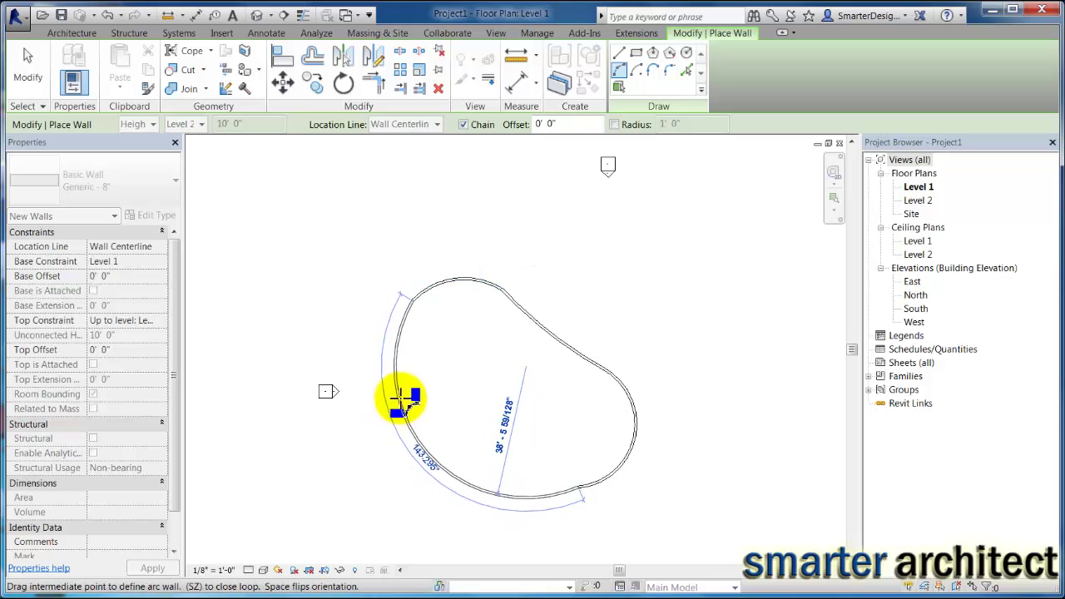
left_click(408, 397)
scroll(420, 388, "down", 2)
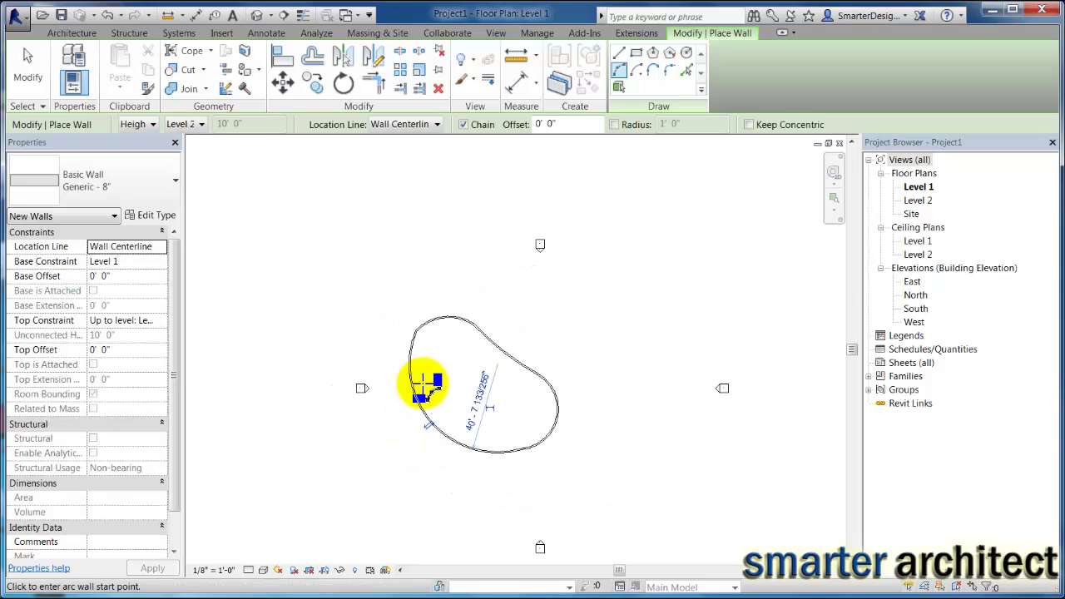
scroll(621, 351, "up", 4)
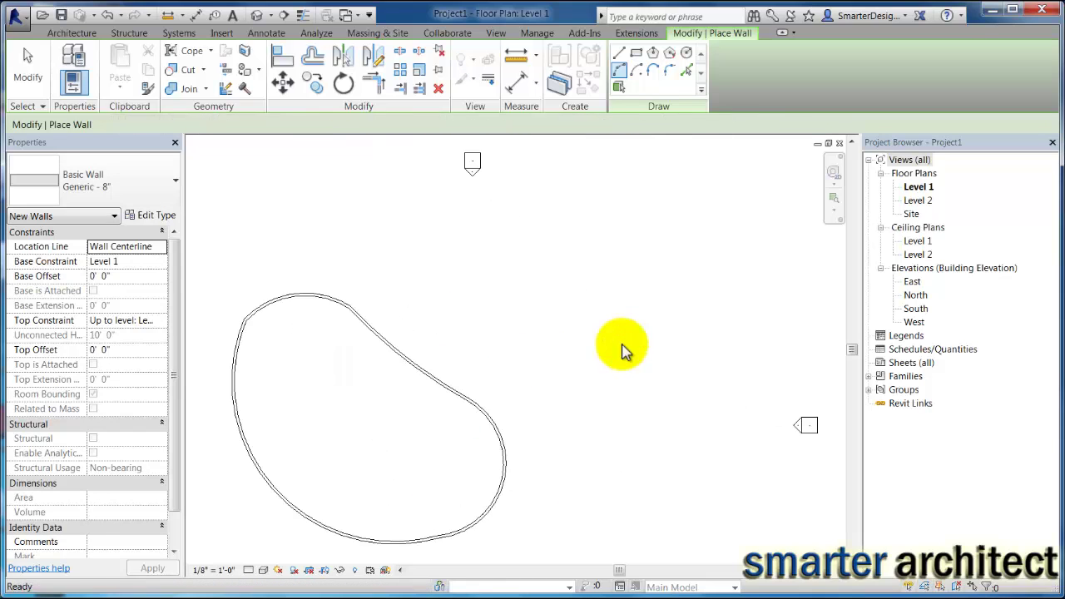
key("Escape")
key("Escape")
Step: Draw a rectangle of Generic - 8" architectural walls, about 35' wide by 61' 6" long, to the right of the curved building
left_click(67, 82)
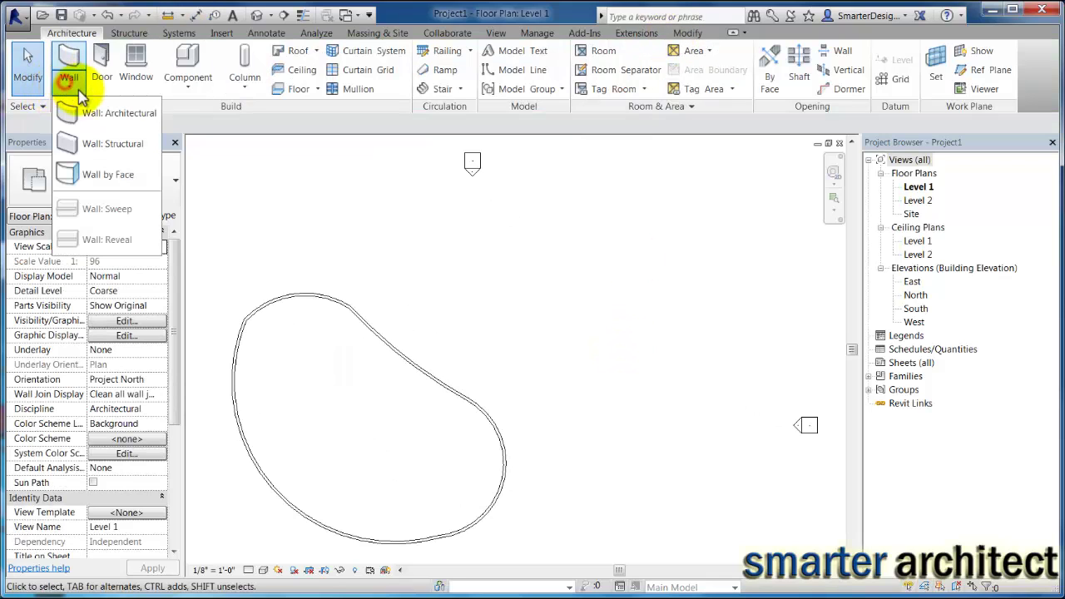
left_click(96, 117)
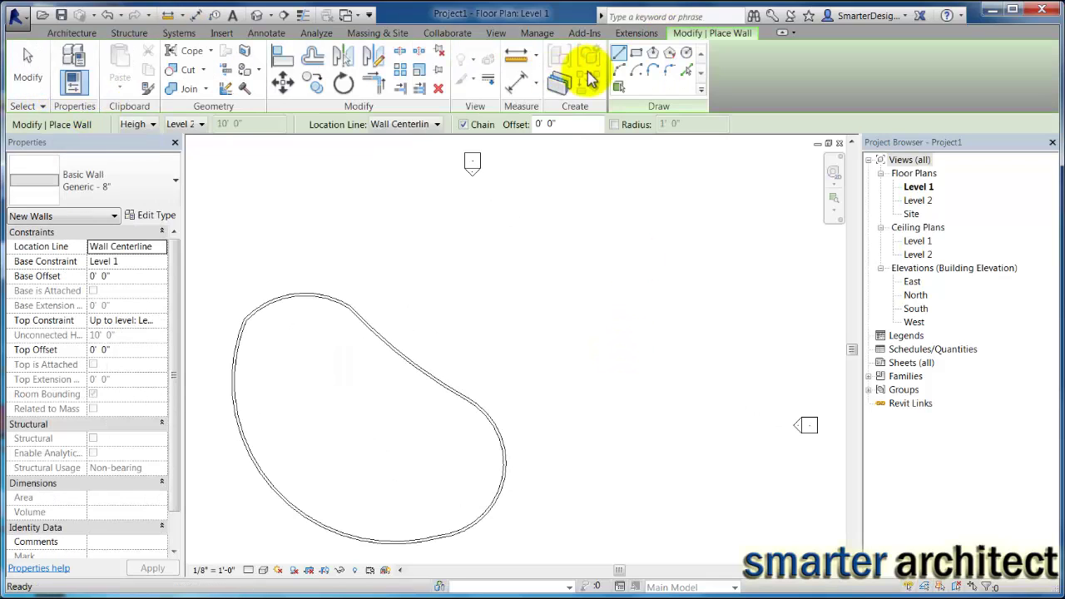
left_click(635, 53)
scroll(638, 381, "down", 1)
scroll(637, 382, "down", 1)
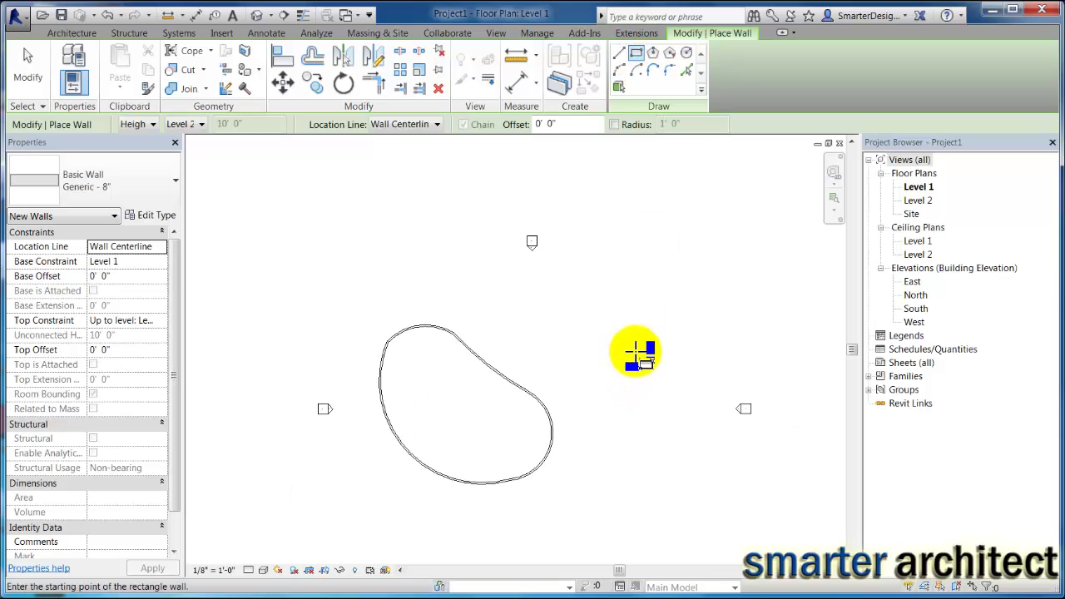
scroll(640, 346, "down", 1)
scroll(628, 323, "up", 1)
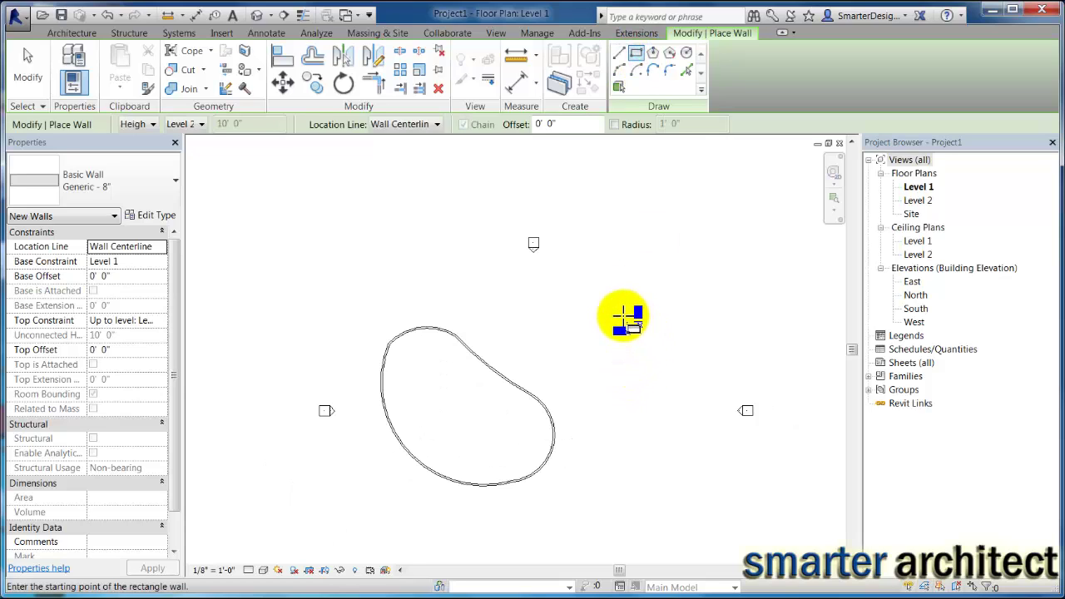
left_click(625, 325)
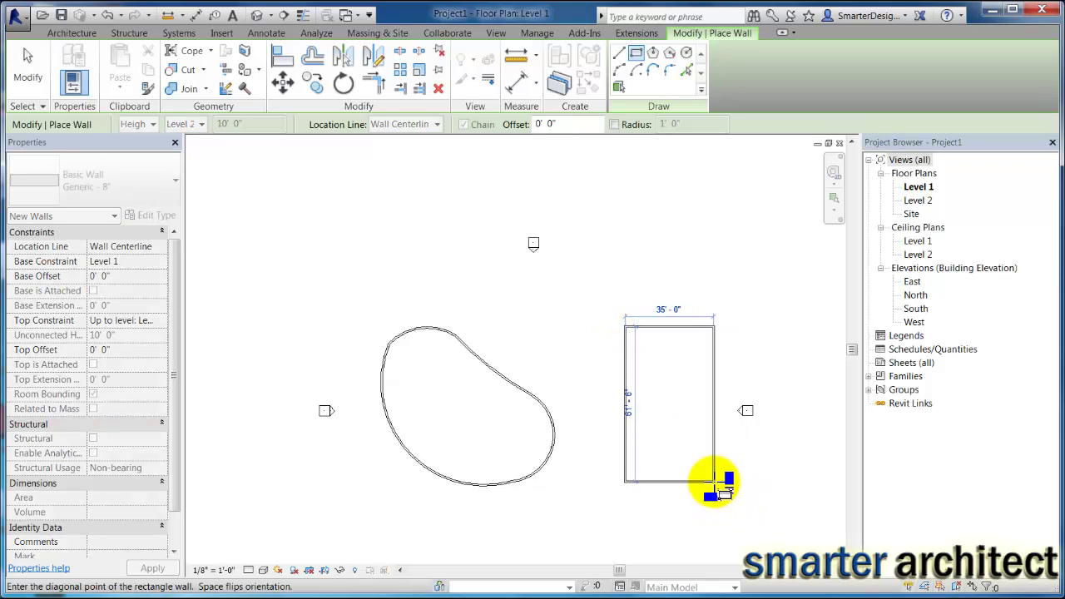
left_click(713, 481)
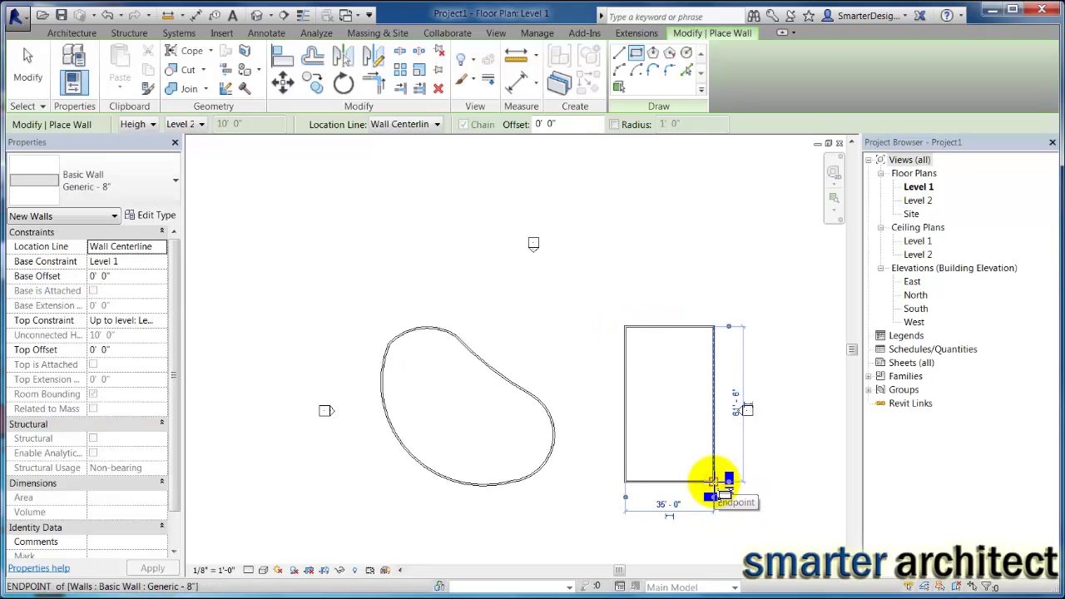
key("Escape")
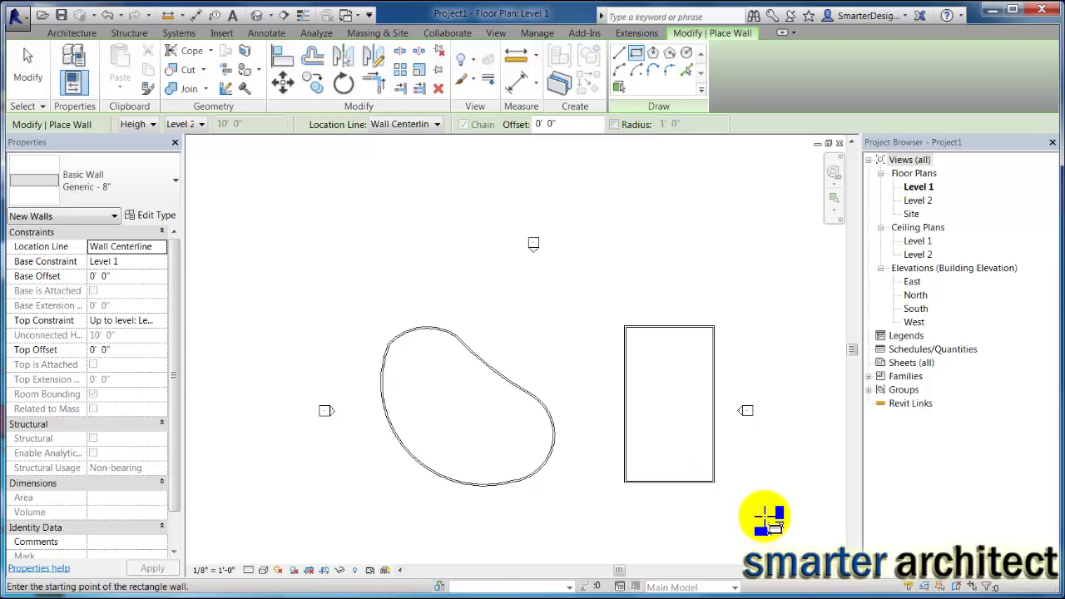
key("Escape")
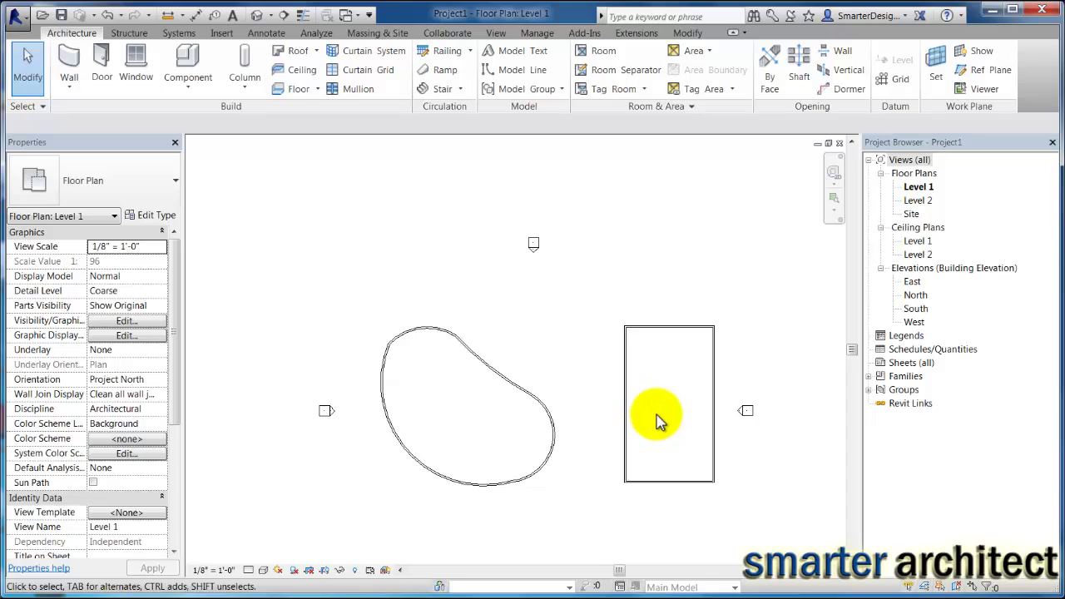
Step: Start a roof by footprint based on Level 2, with slope definition turned off for its boundary lines
left_click(316, 51)
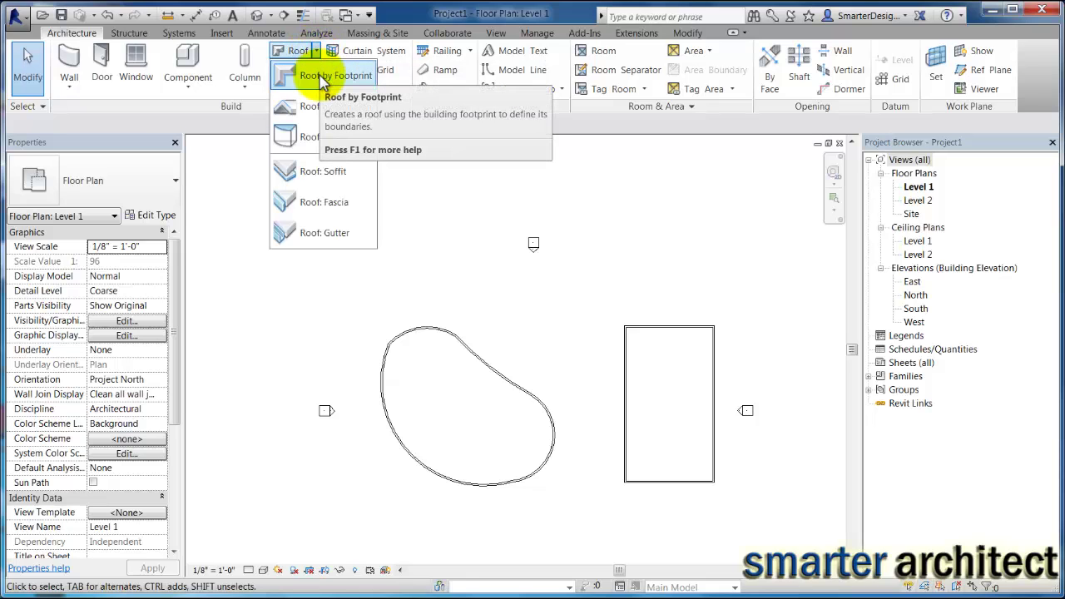
left_click(325, 77)
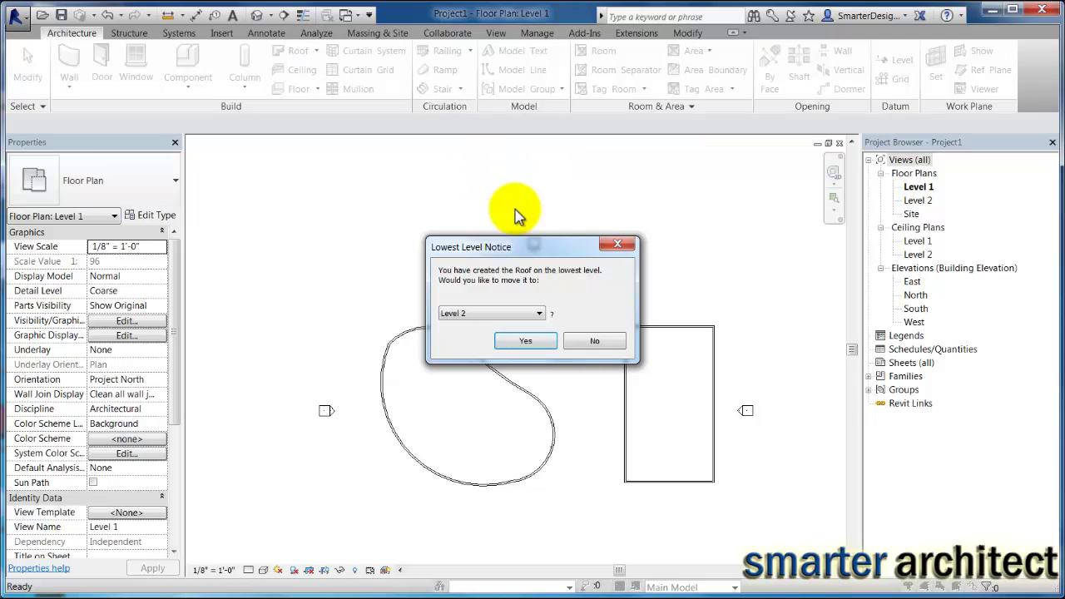
left_click(528, 341)
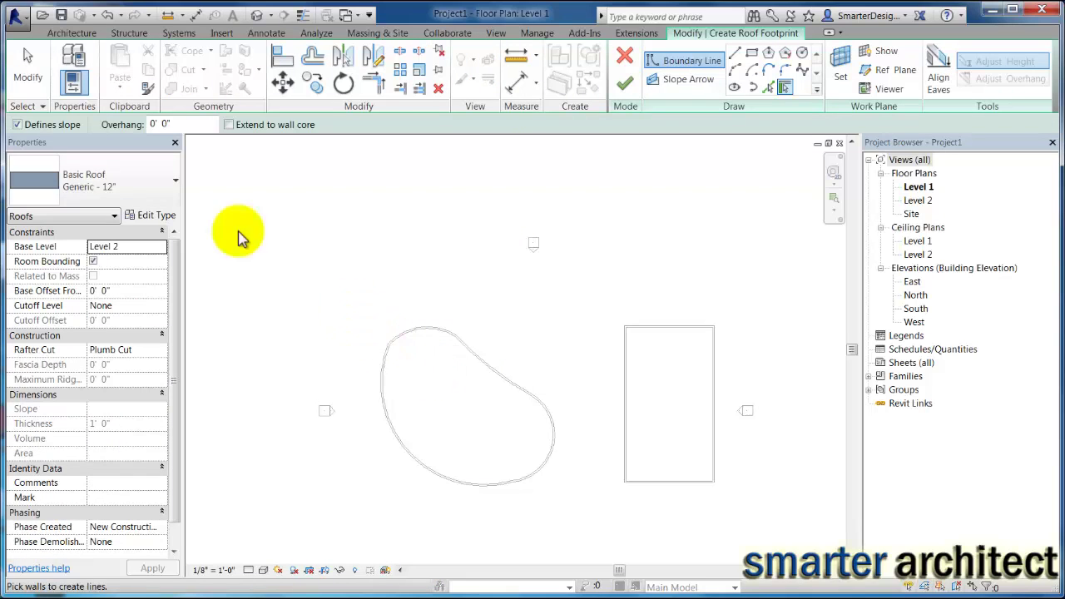
left_click(17, 124)
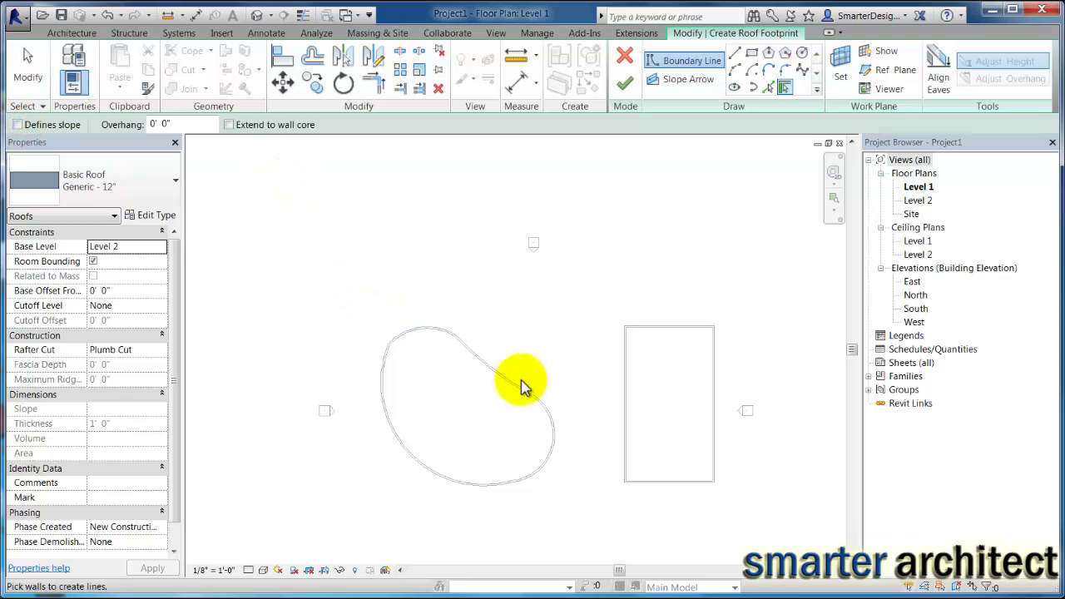
Step: Pick the four arc walls of the curved building as the roof boundary and finish the flat Generic - 12" roof
scroll(442, 343, "up", 1)
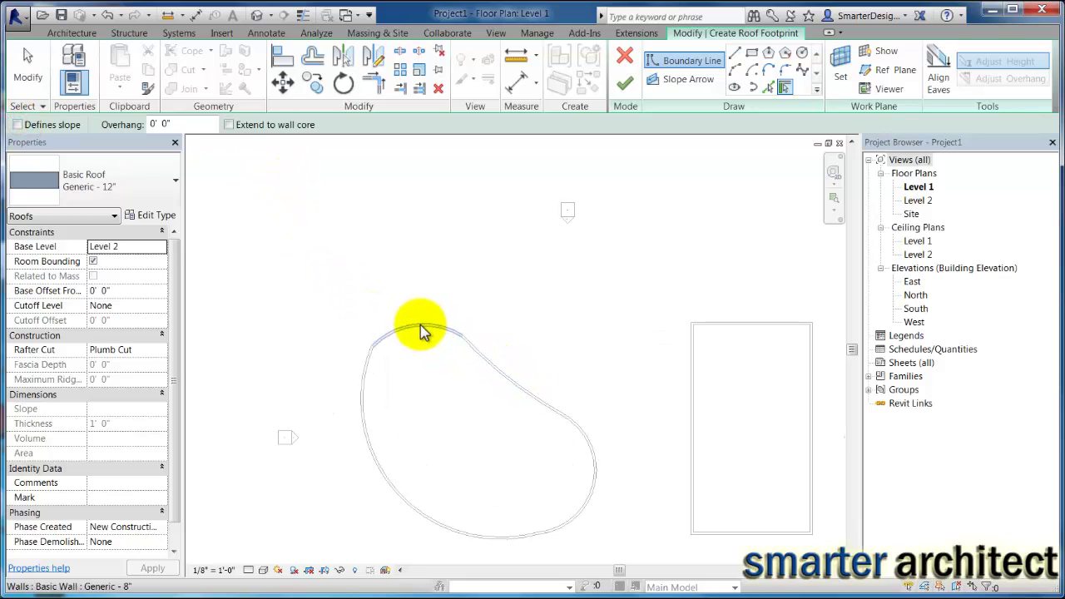
left_click(420, 324)
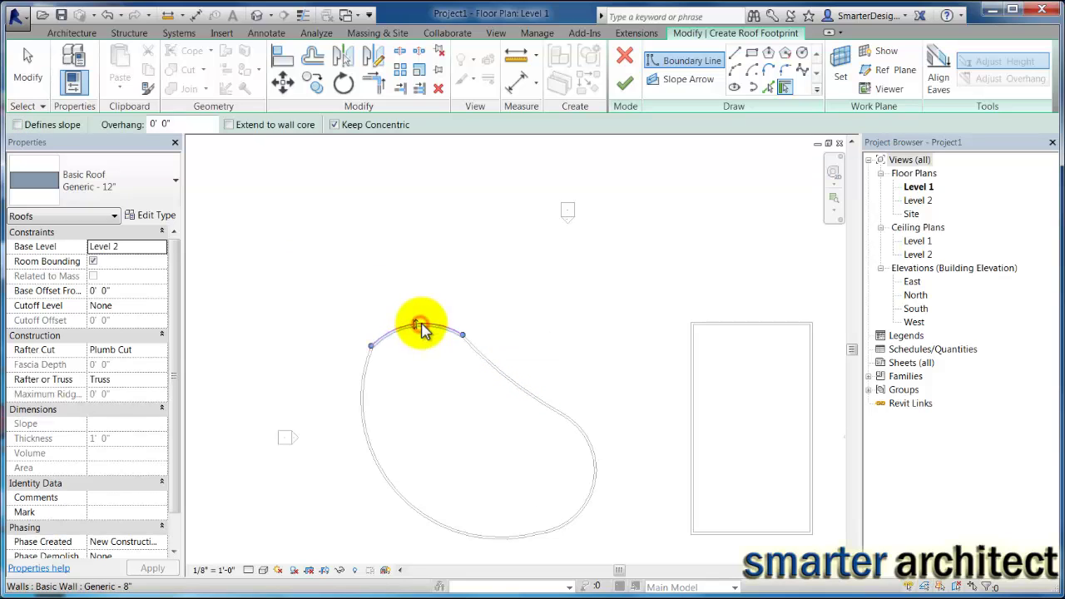
left_click(502, 378)
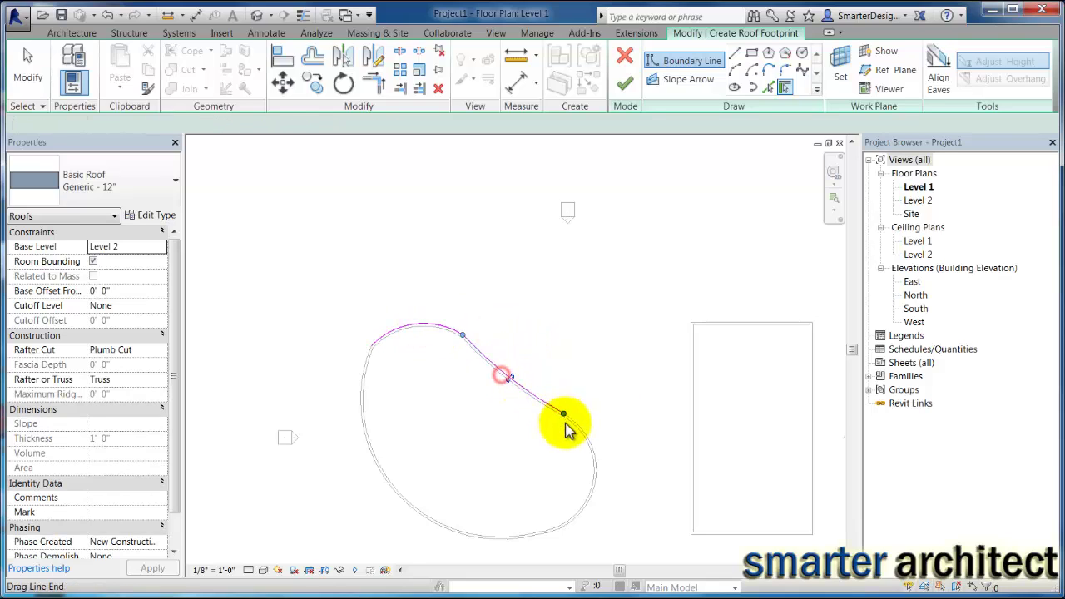
left_click(588, 440)
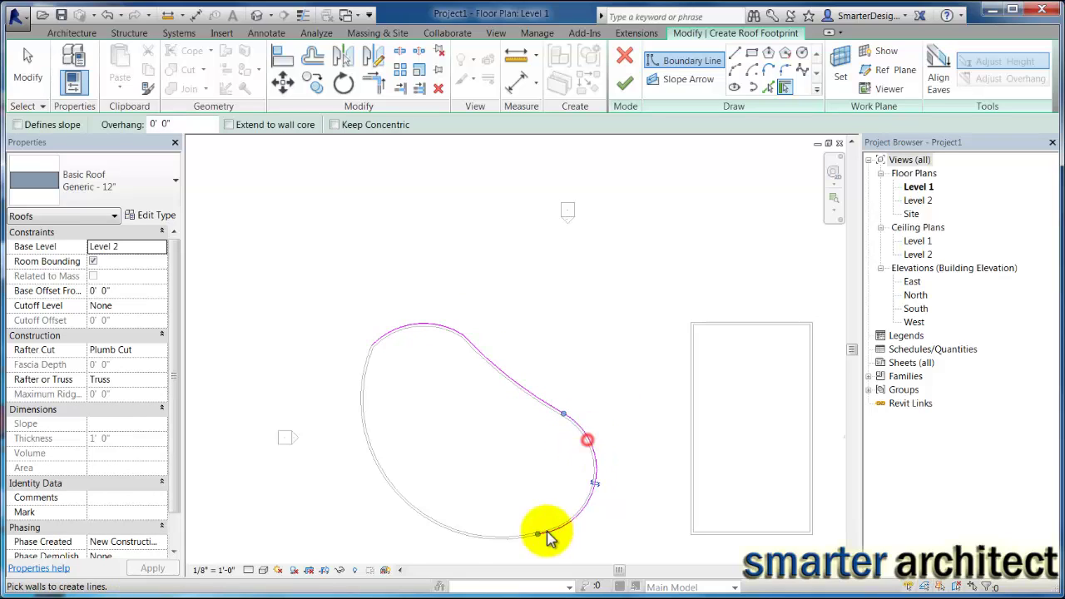
left_click(486, 539)
scroll(408, 525, "up", 3)
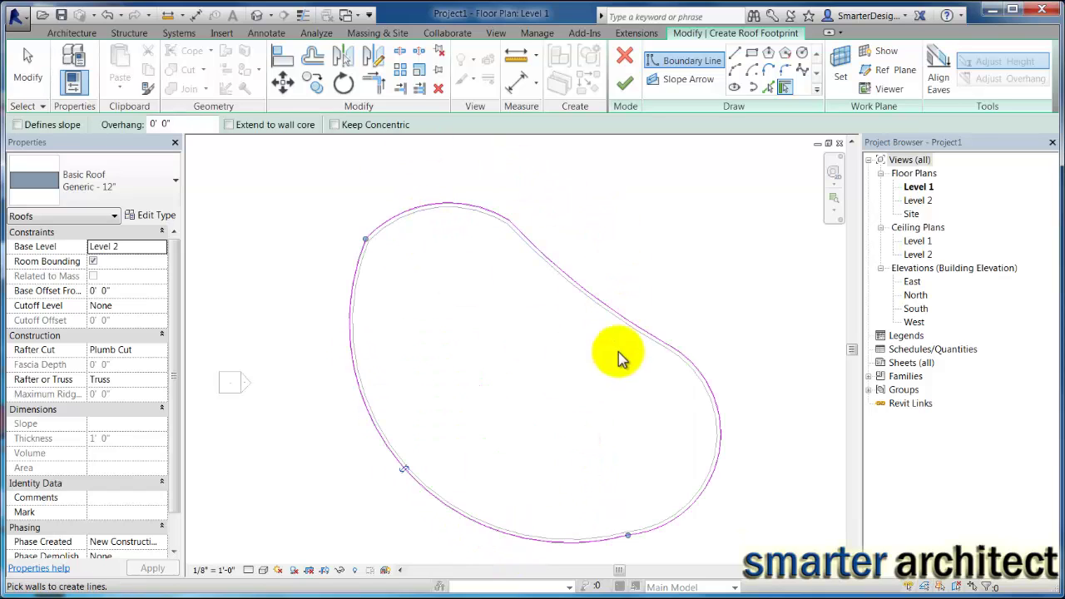
left_click(624, 83)
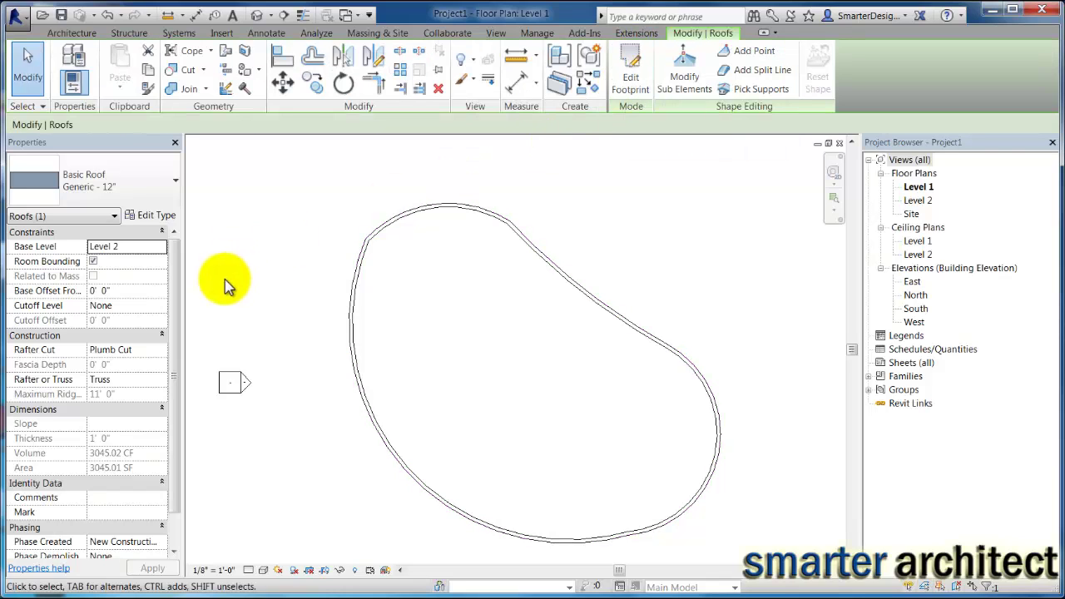
Step: Open the default 3D view and examine the flat roof's edge on the curved building
left_click(261, 18)
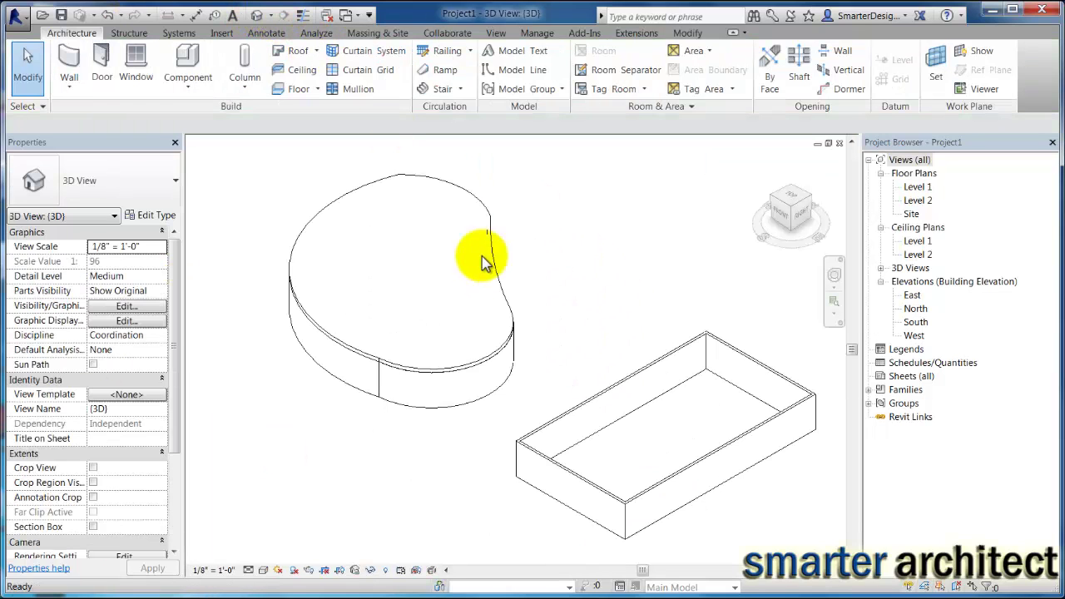
scroll(488, 309, "down", 2)
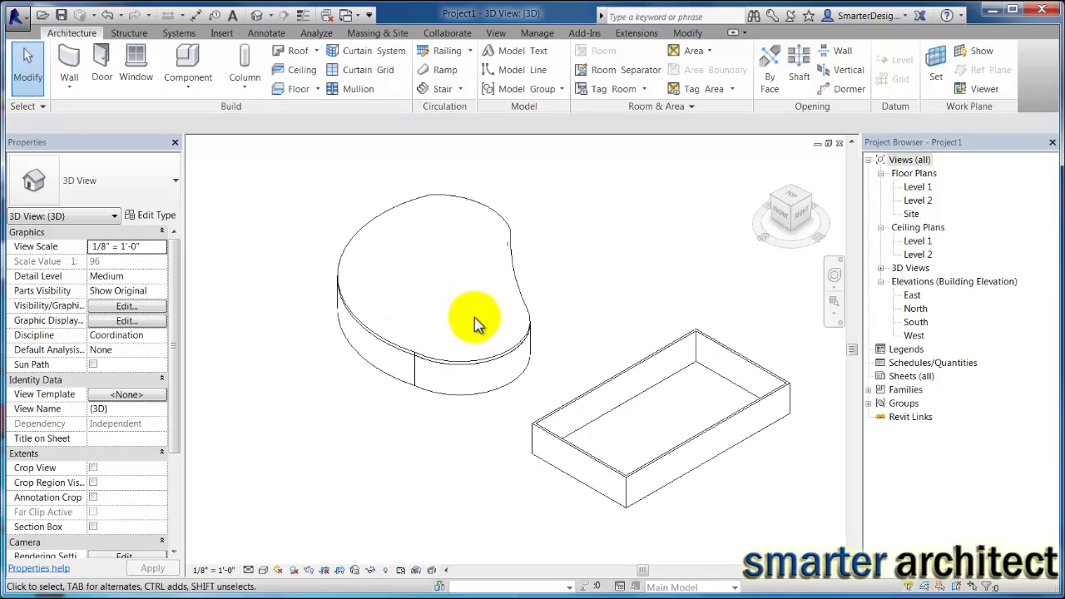
scroll(508, 354, "up", 3)
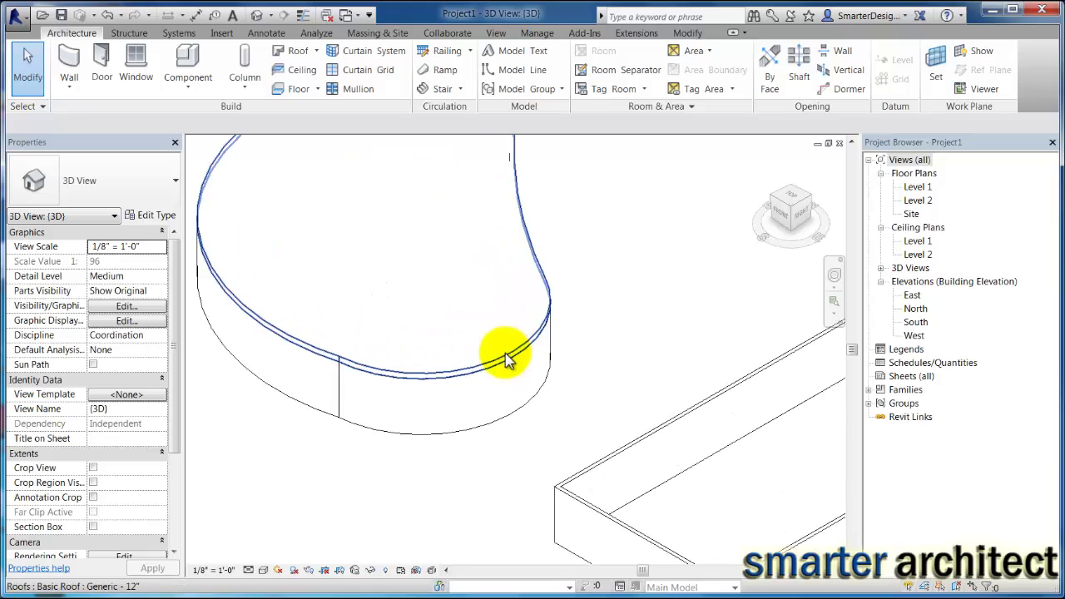
scroll(508, 358, "down", 2)
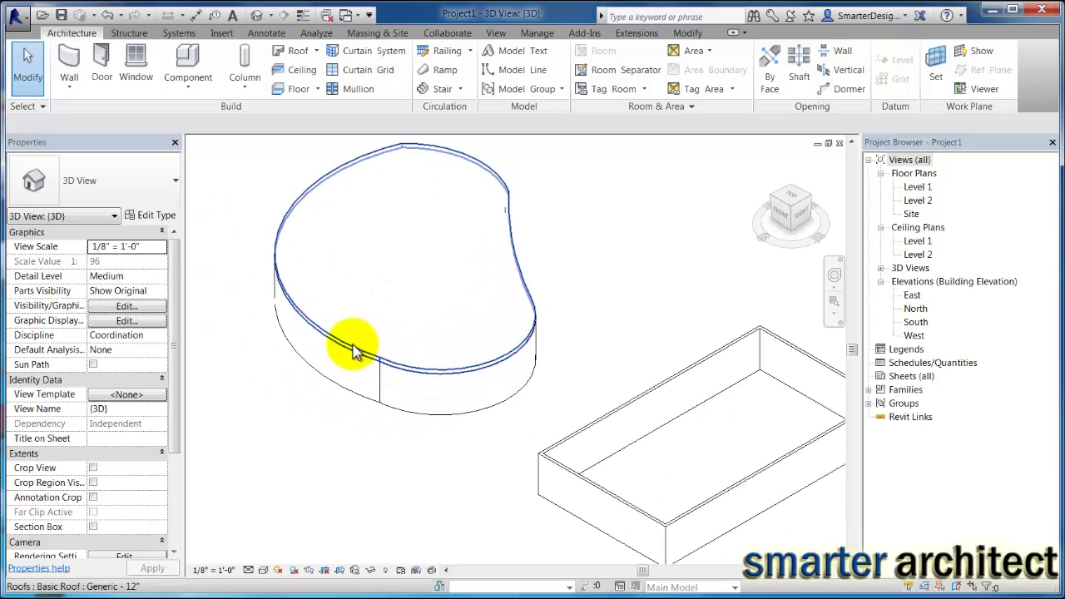
Step: Examine the flat roof's edge against the curved building's walls in the 3D view
scroll(464, 305, "up", 2)
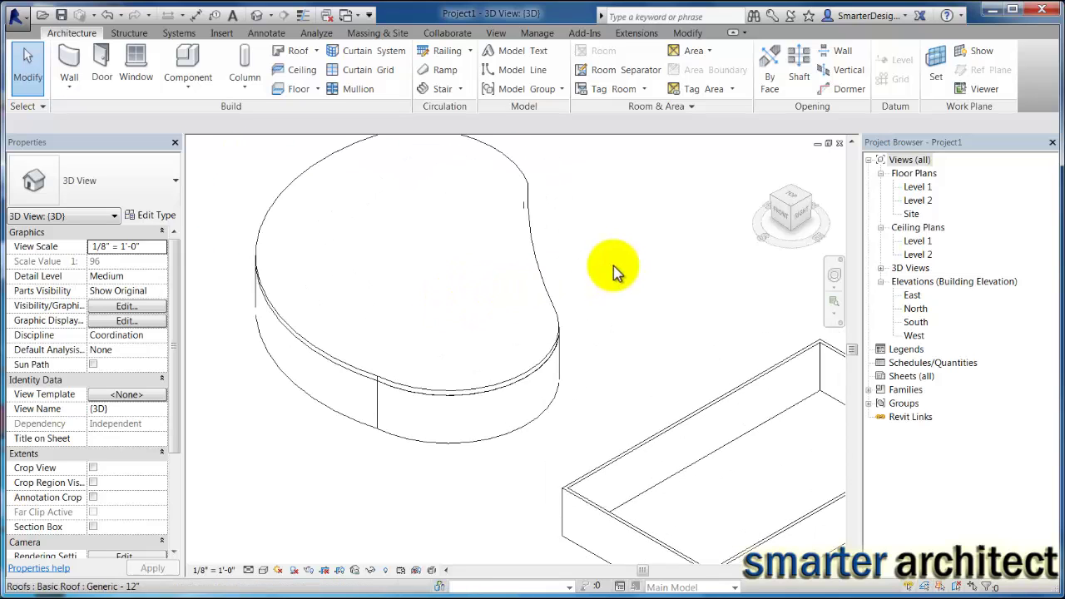
left_click(545, 281)
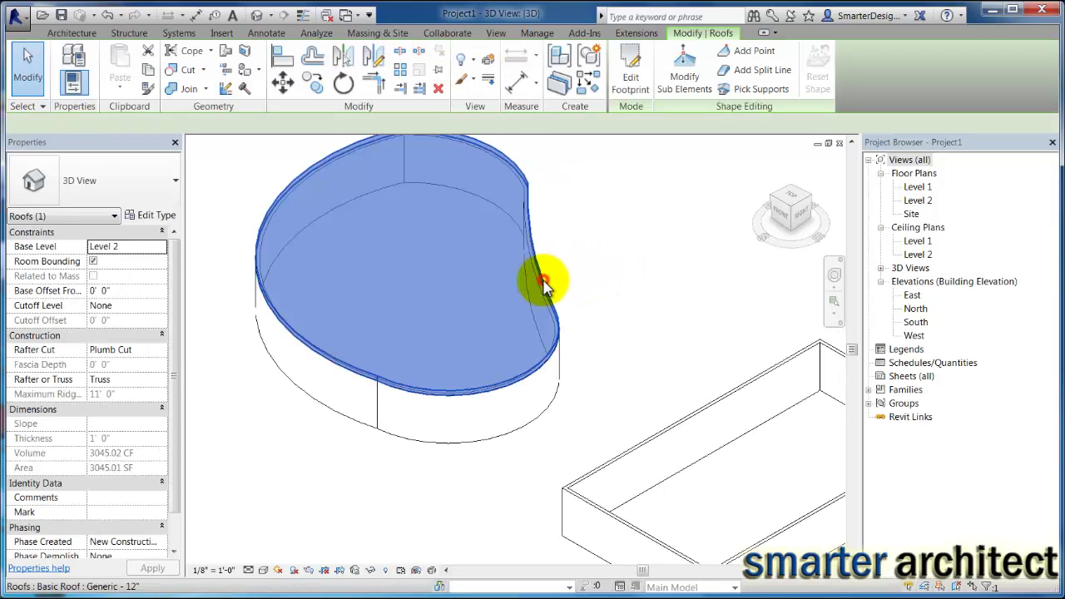
left_click(626, 322)
scroll(626, 319, "down", 1)
middle_click_drag(625, 316, 398, 306)
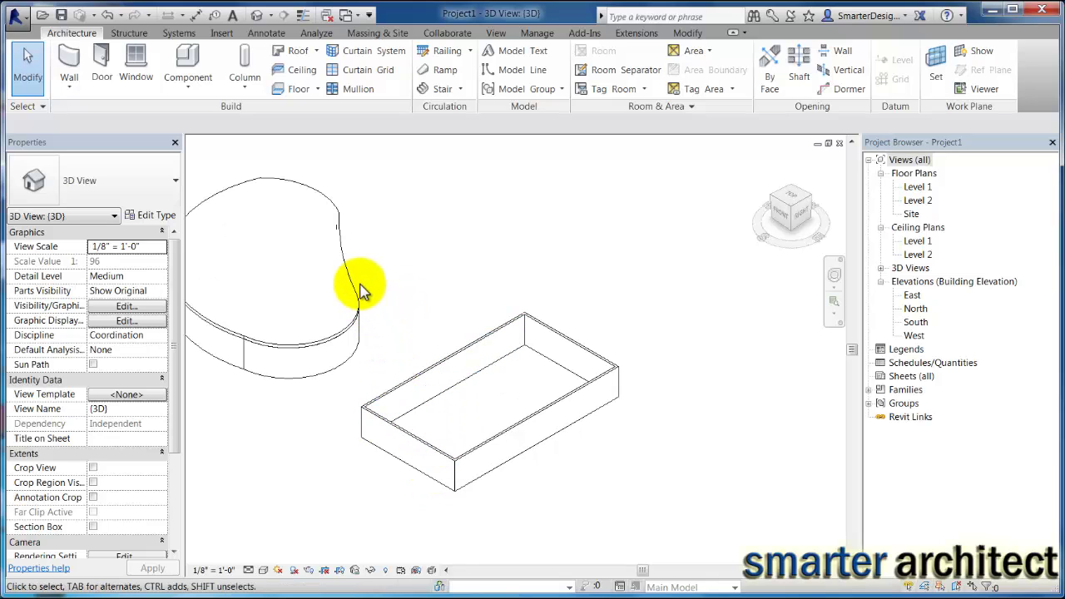
middle_click_drag(359, 289, 557, 289)
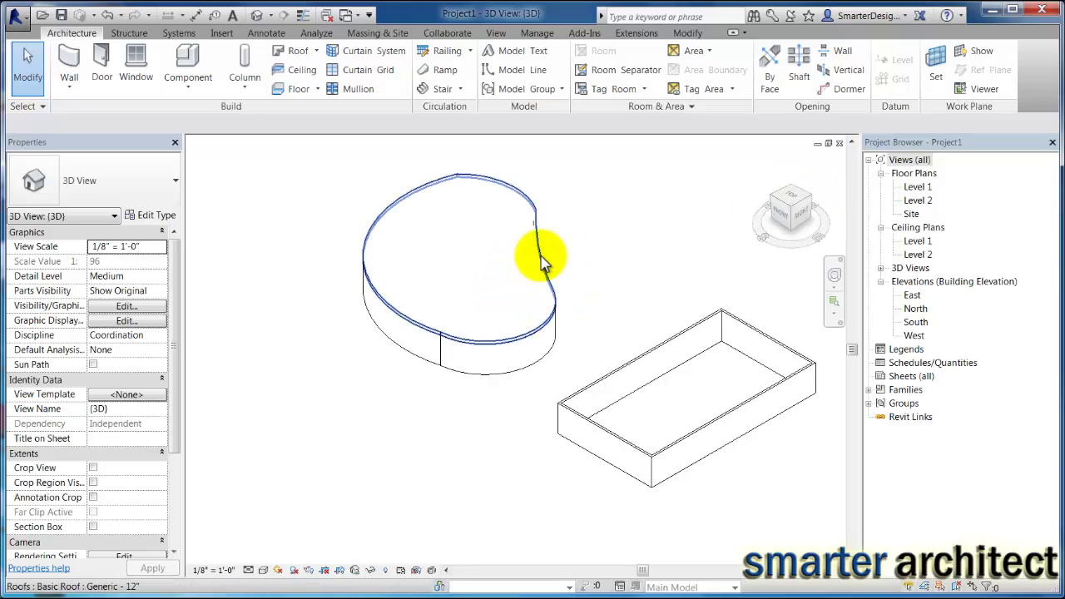
middle_click_drag(720, 173, 685, 209)
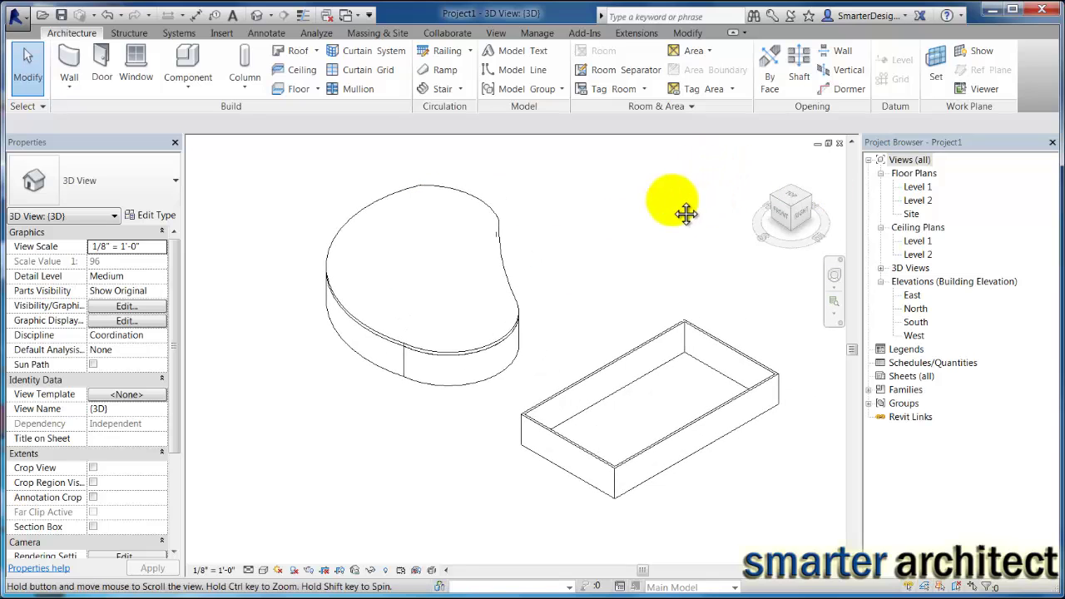
Step: In the Level 2 floor plan, edit the curved building's roof footprint and delete its four existing boundary lines
double_click(924, 200)
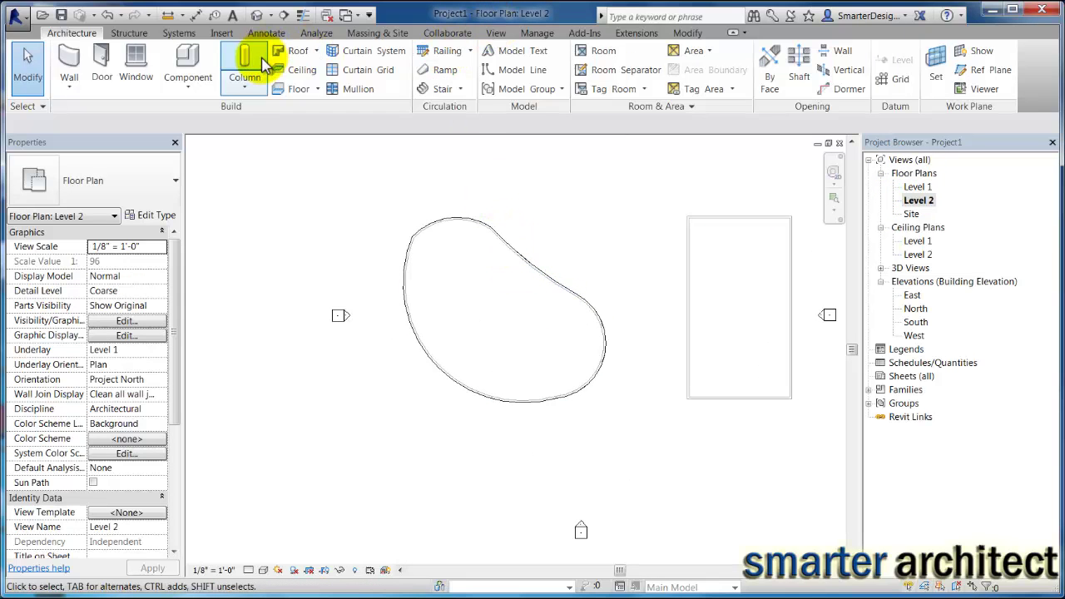
left_click(317, 52)
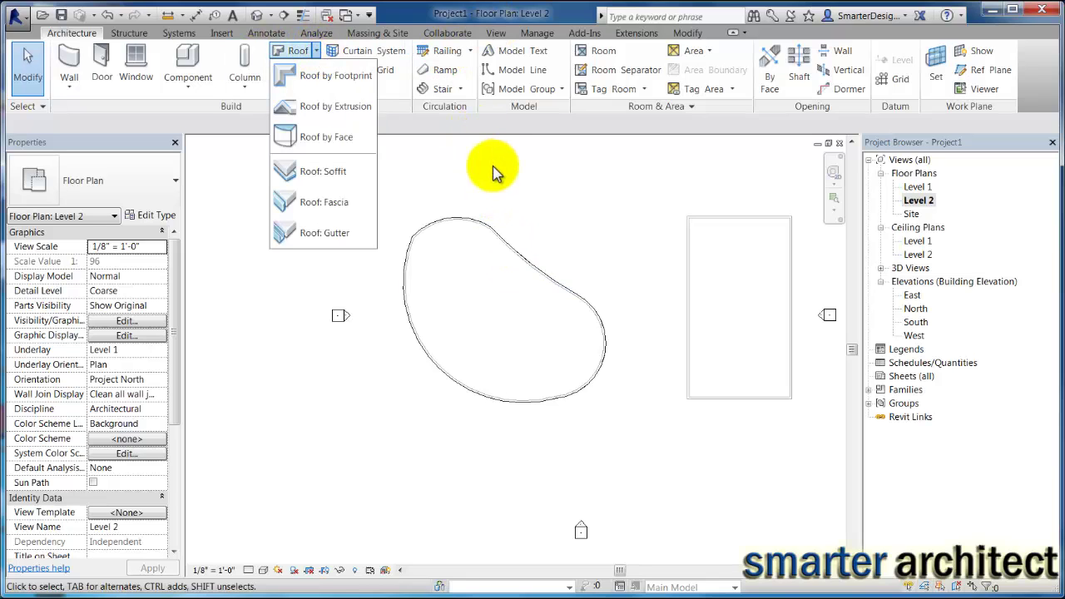
left_click(489, 203)
left_click(482, 225)
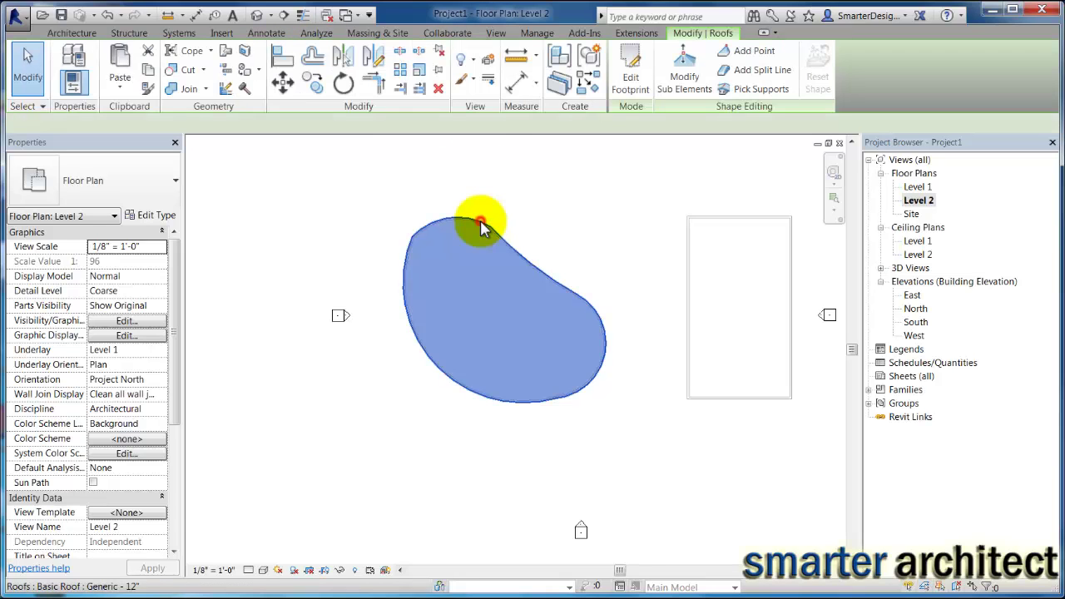
left_click(630, 83)
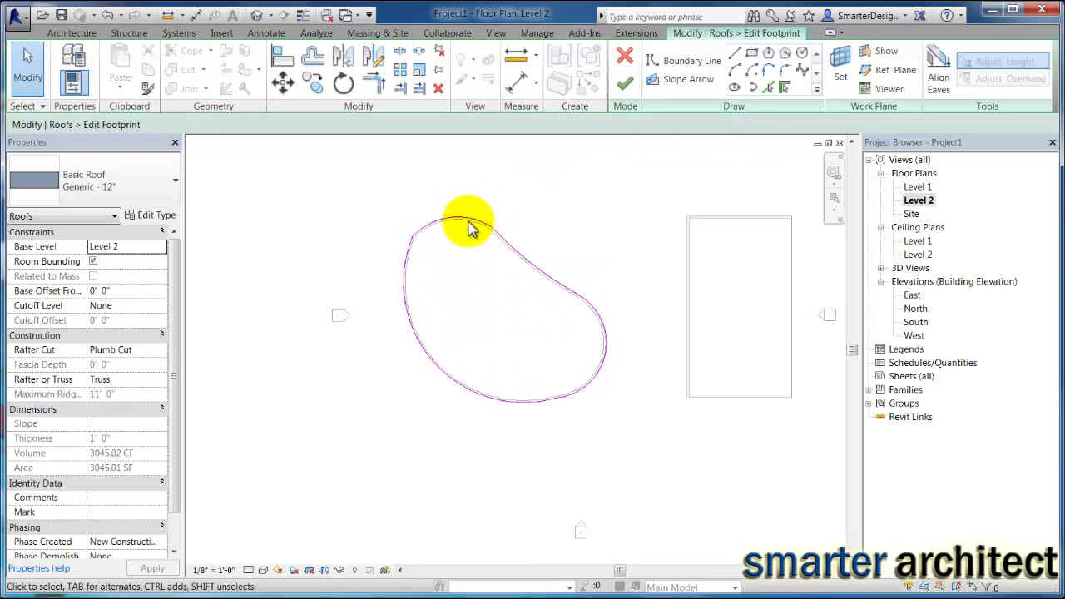
scroll(456, 223, "up", 1)
mouse_move(360, 197)
left_mouse_down()
mouse_move(618, 528)
mouse_move(654, 518)
left_mouse_up()
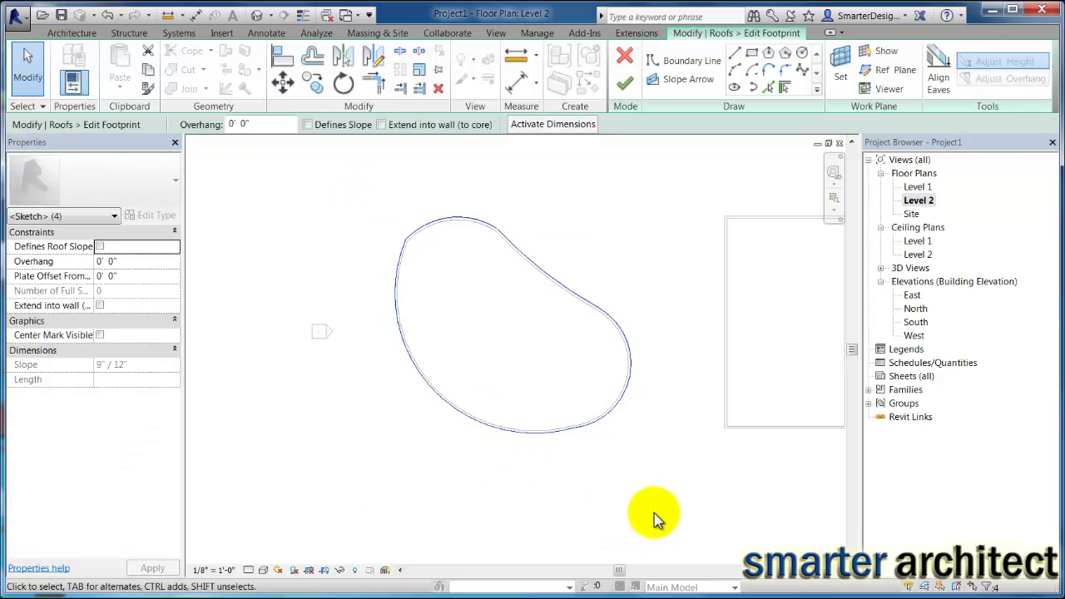
key("Escape")
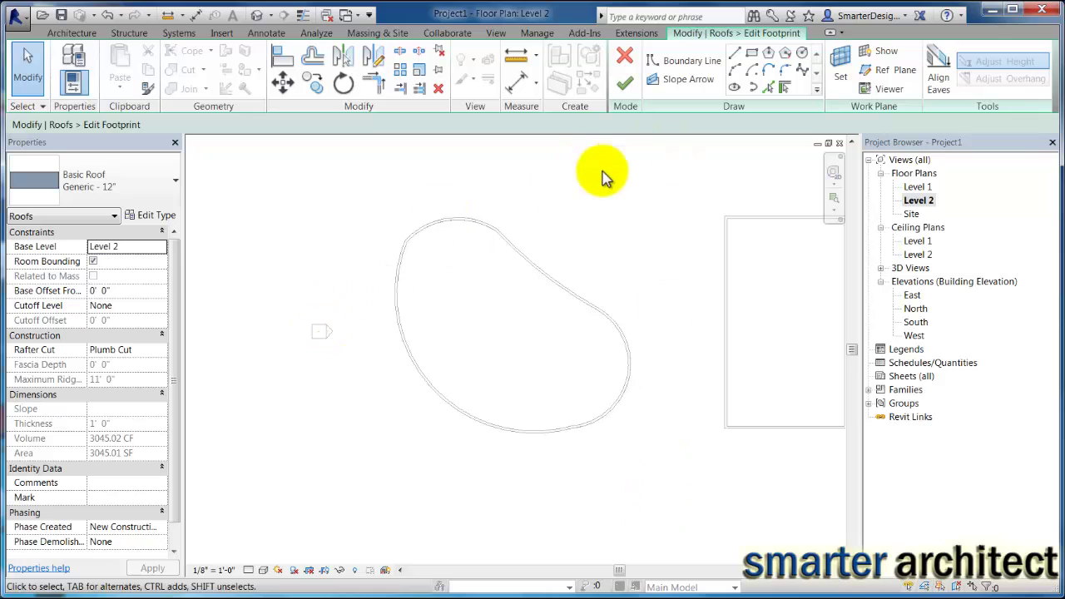
Step: Redraw the roof boundary by picking the four curved walls with a 2' 0" overhang and finish the footprint
left_click(689, 63)
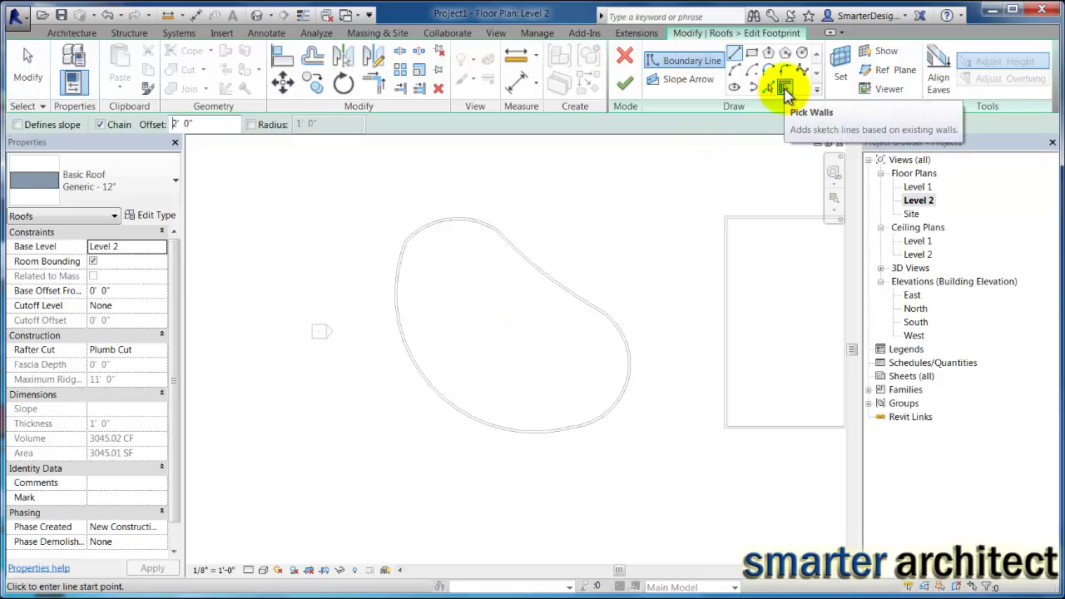
left_click(785, 88)
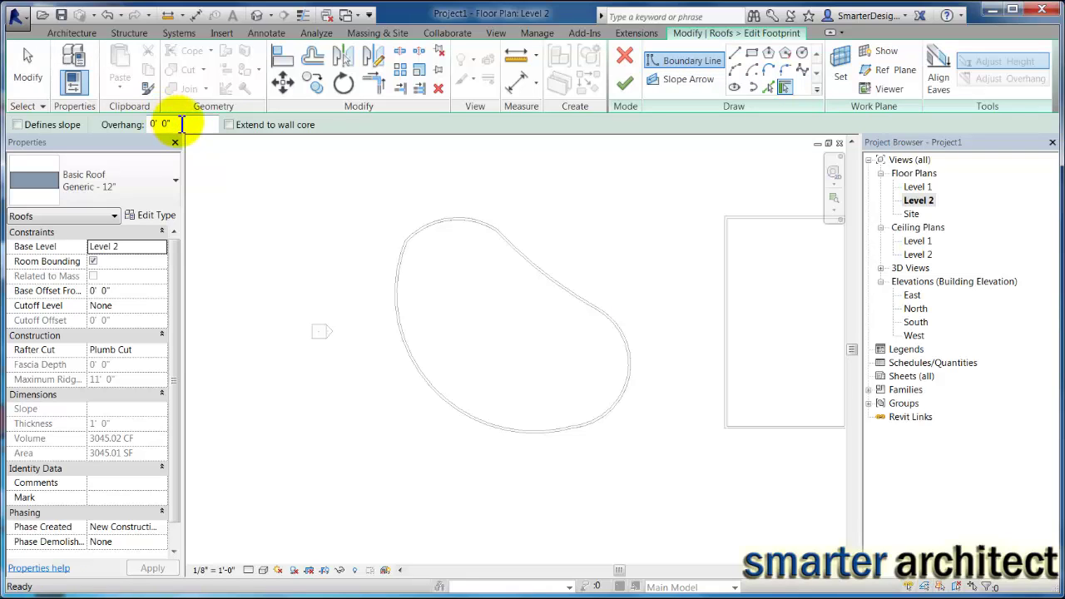
left_click_drag(179, 123, 149, 124)
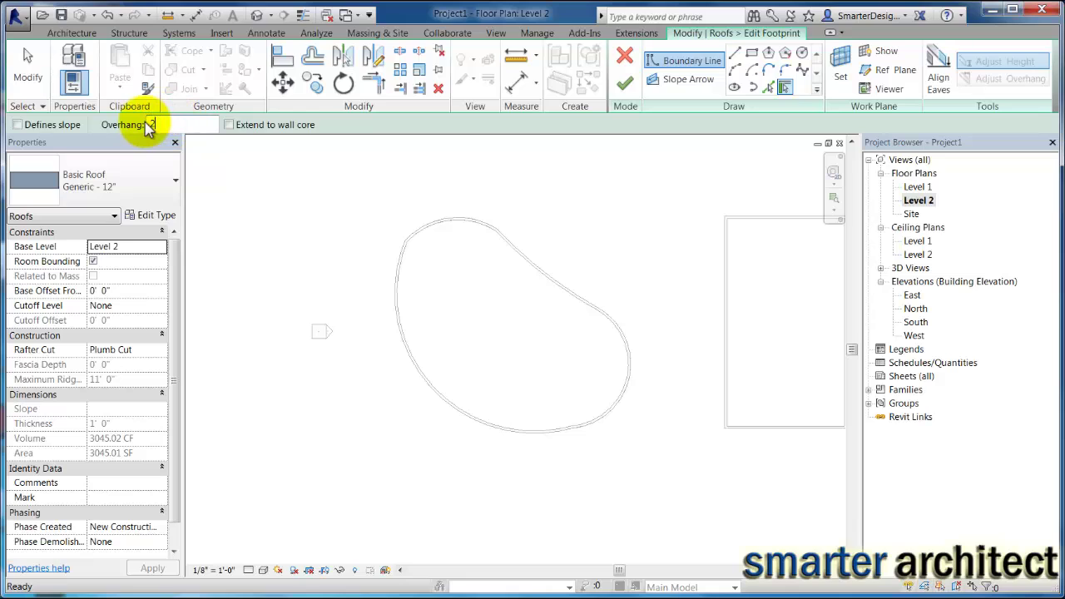
left_click(490, 231)
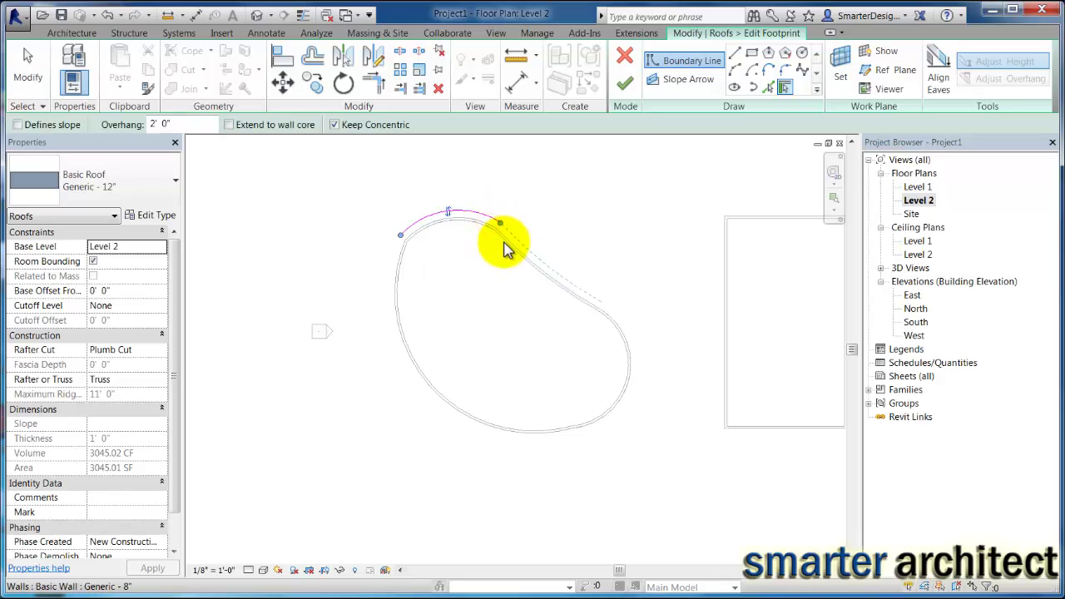
left_click(618, 326)
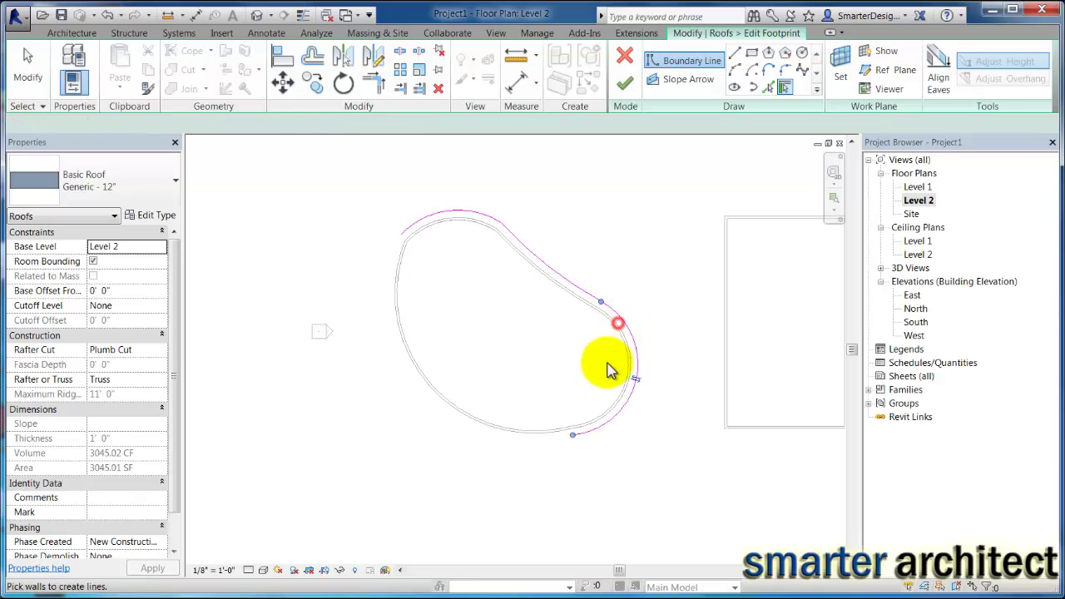
left_click(533, 437)
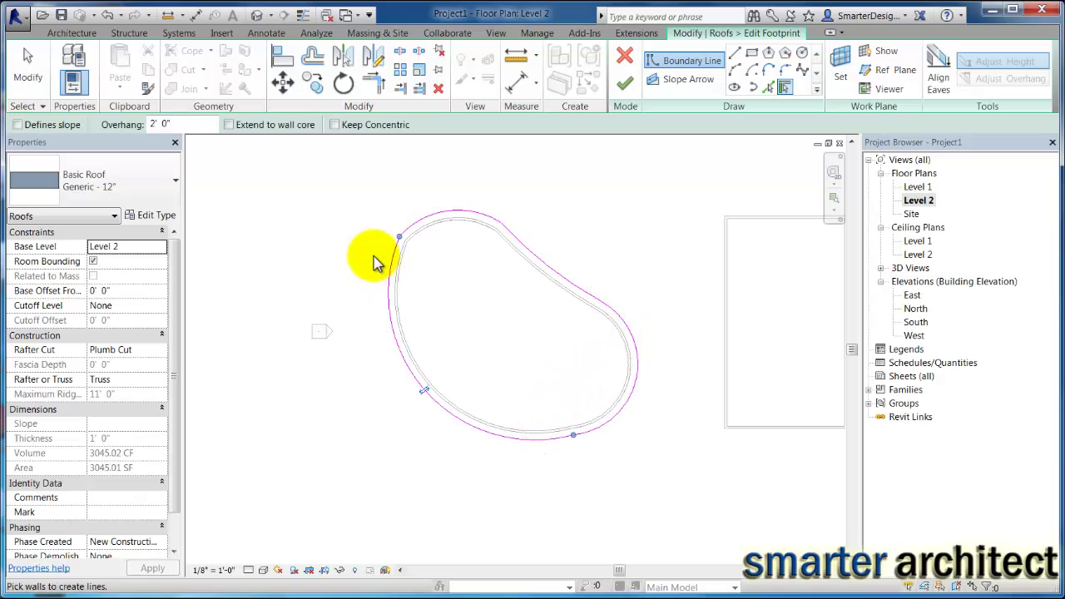
left_click(624, 83)
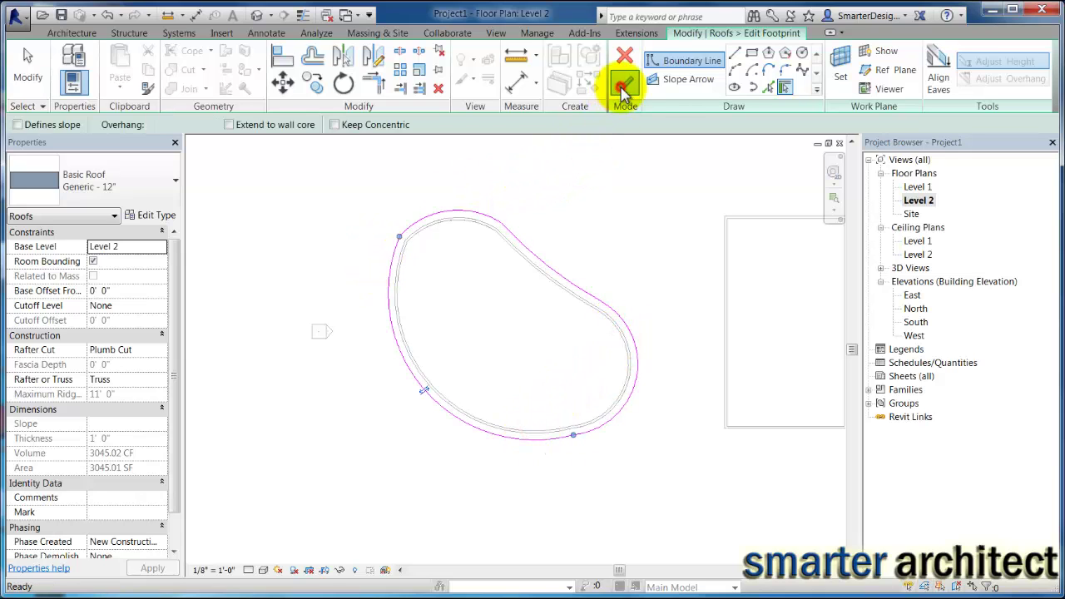
Step: Open the {3D} view and examine the roof overhang around the curved building
left_click(887, 273)
left_click(881, 268)
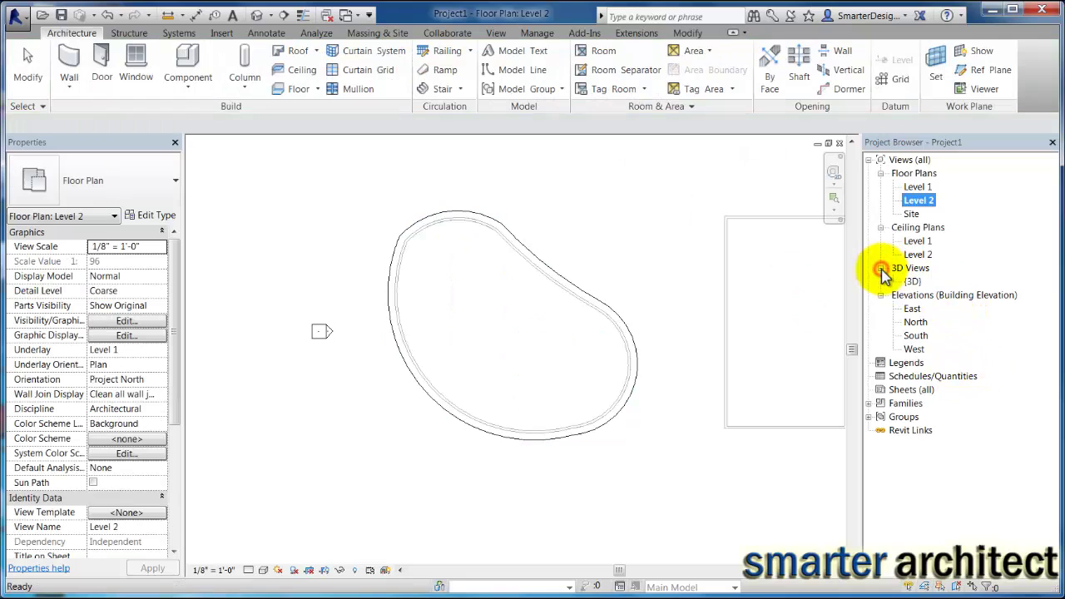
double_click(911, 282)
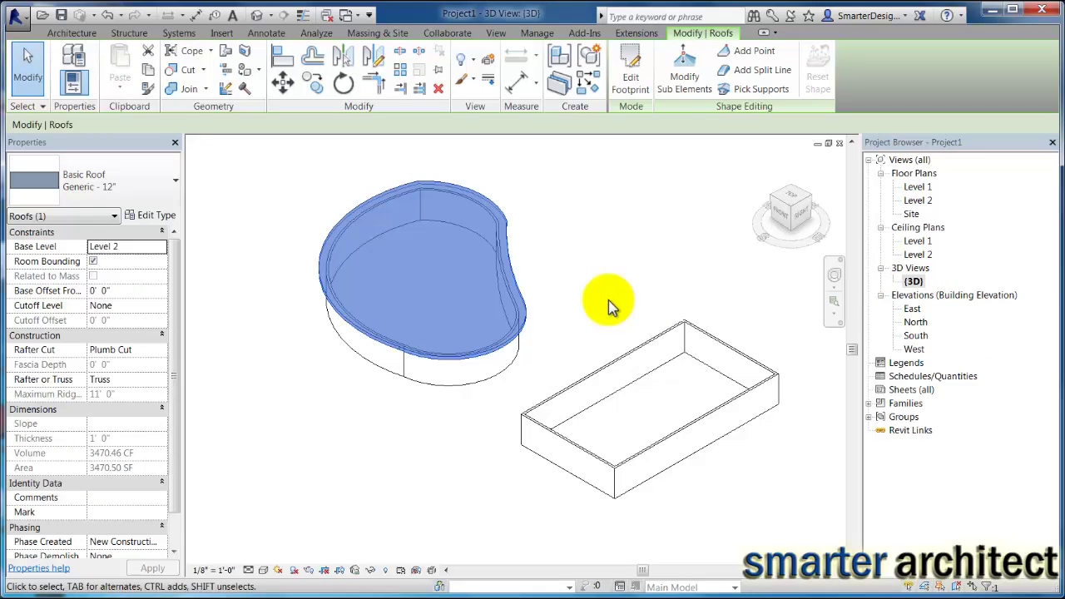
left_click(483, 385)
middle_click_drag(620, 274, 636, 287)
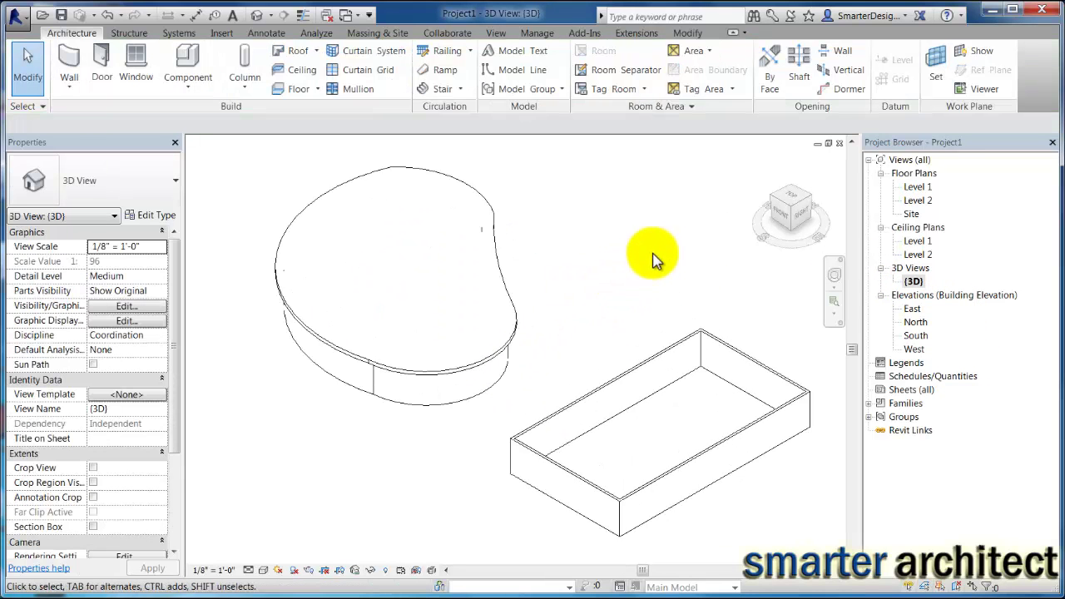
scroll(654, 258, "down", 2)
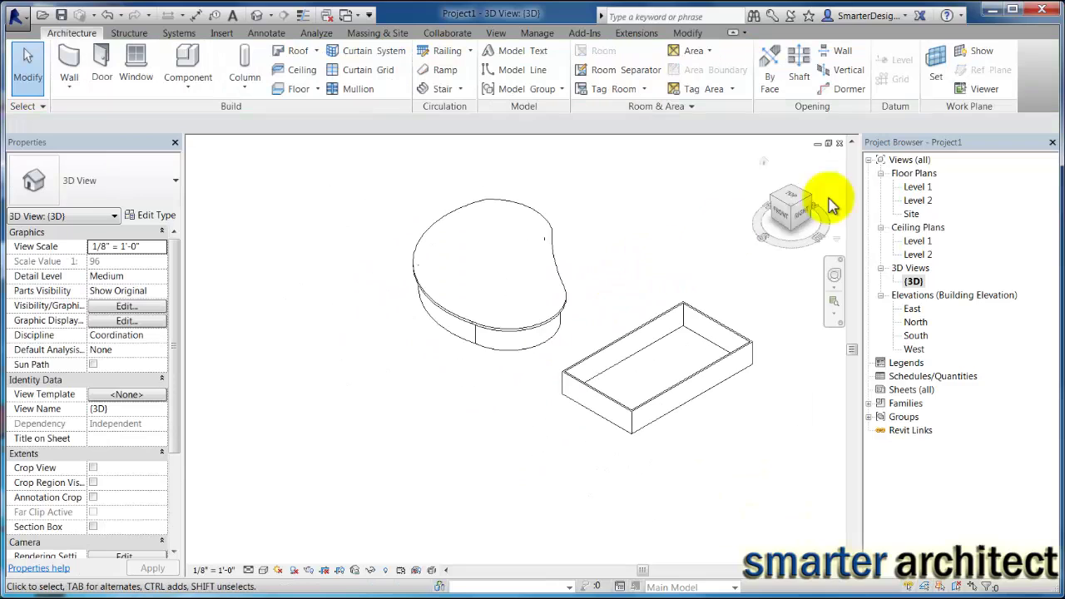
Step: Place a perspective camera in the Level 1 floor plan, north of the buildings and aimed at the gap between them
double_click(917, 187)
middle_click_drag(588, 265, 542, 322)
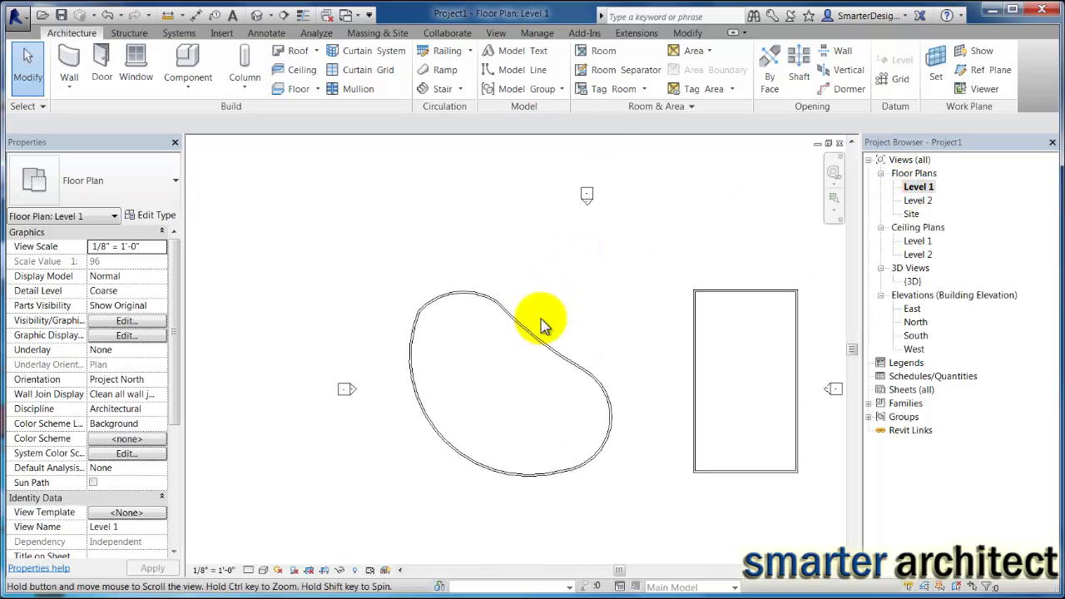
left_click(272, 17)
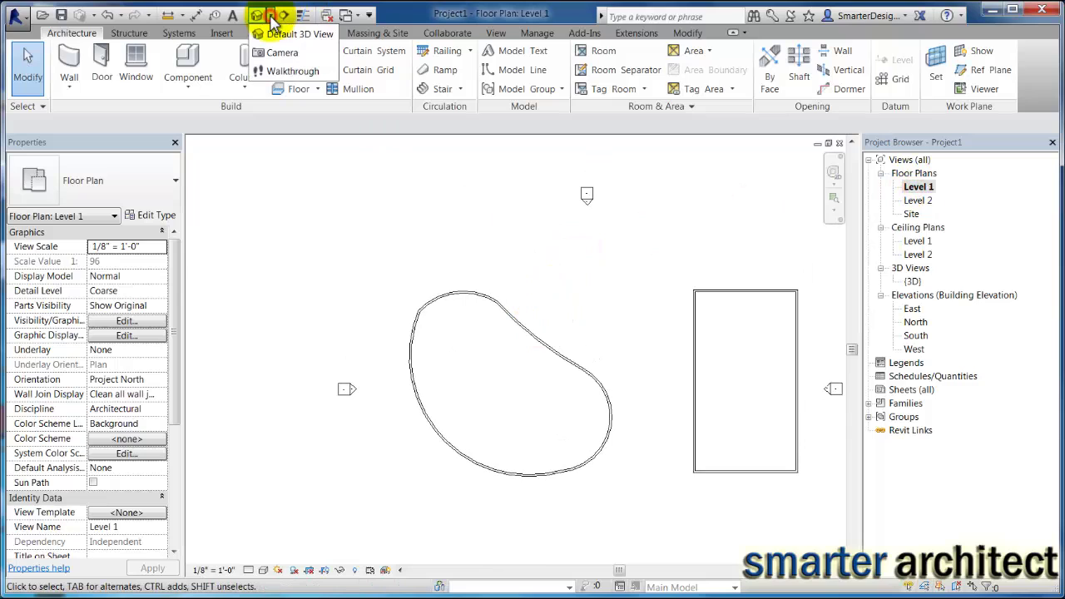
left_click(278, 52)
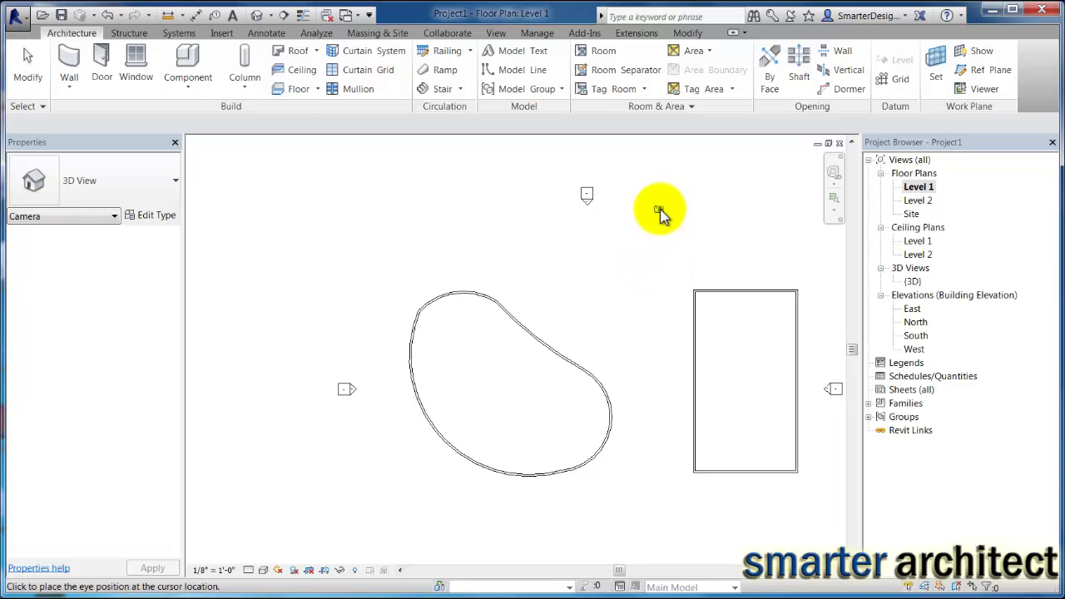
middle_click_drag(659, 184, 638, 380)
scroll(605, 330, "down", 2)
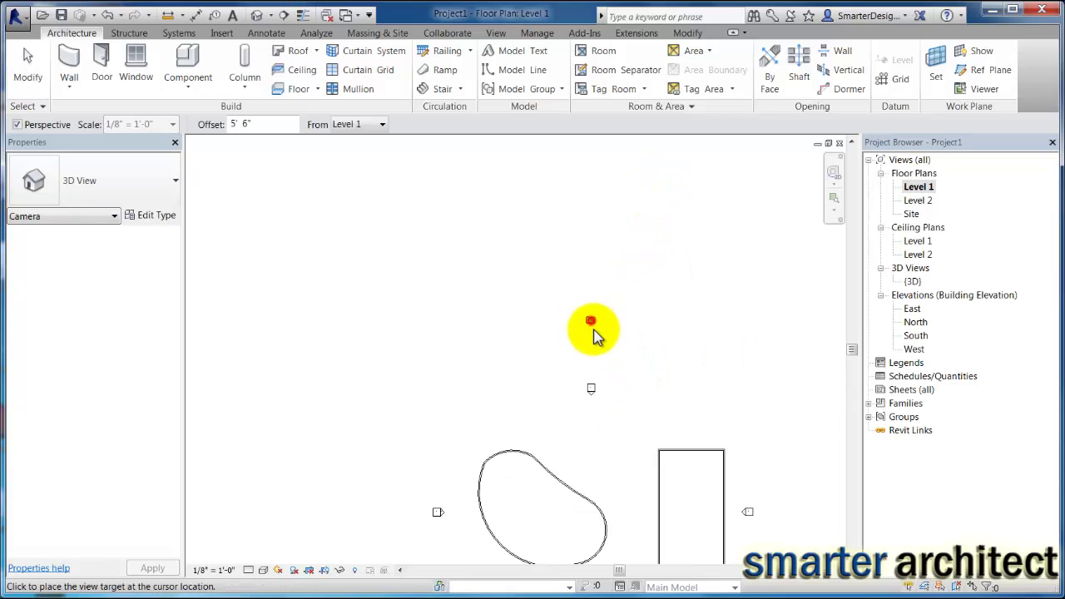
middle_click_drag(642, 492, 473, 255)
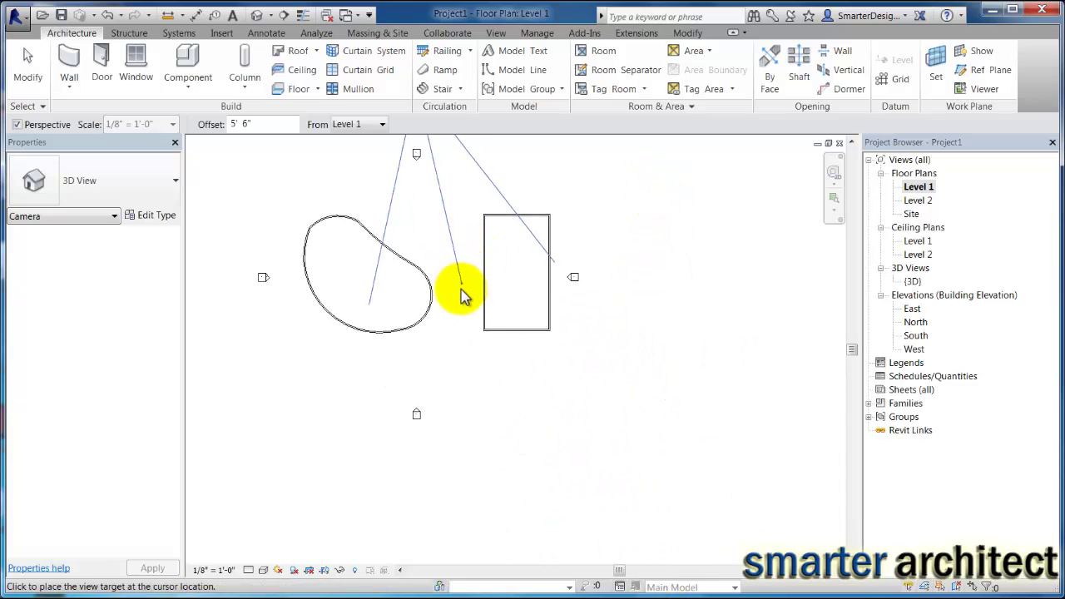
left_click(452, 336)
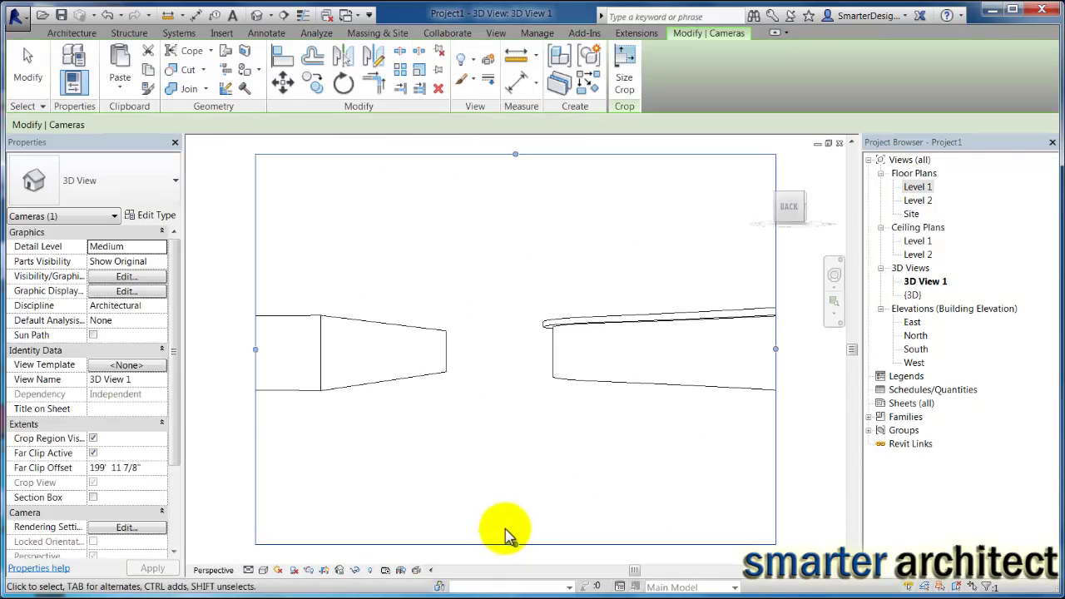
Step: Widen the camera view's crop region on the curved building's side and return to the Level 1 floor plan
scroll(583, 299, "down", 1)
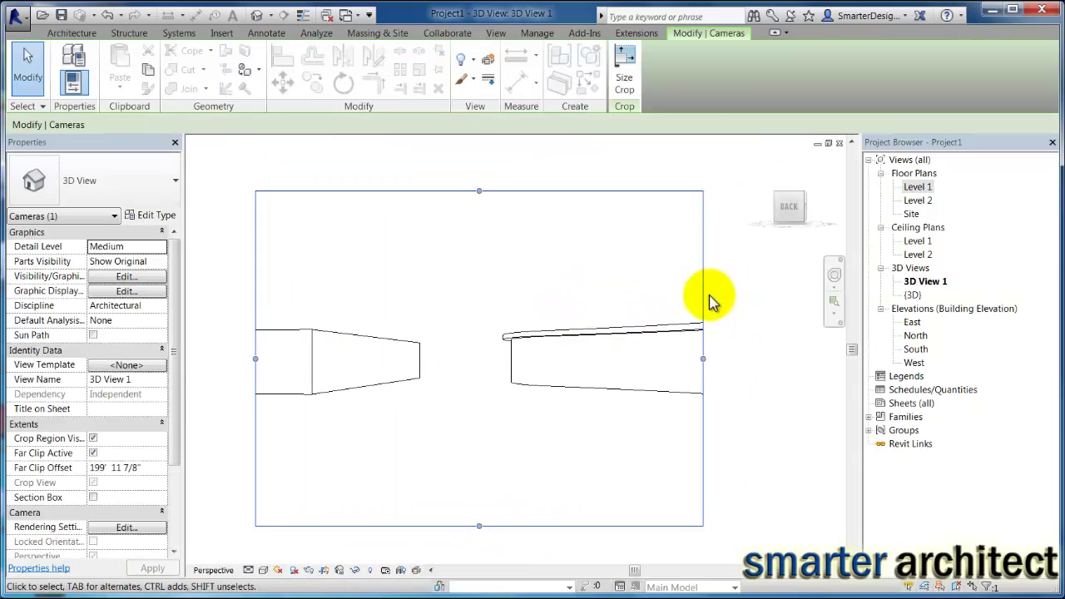
left_click_drag(703, 362, 756, 361)
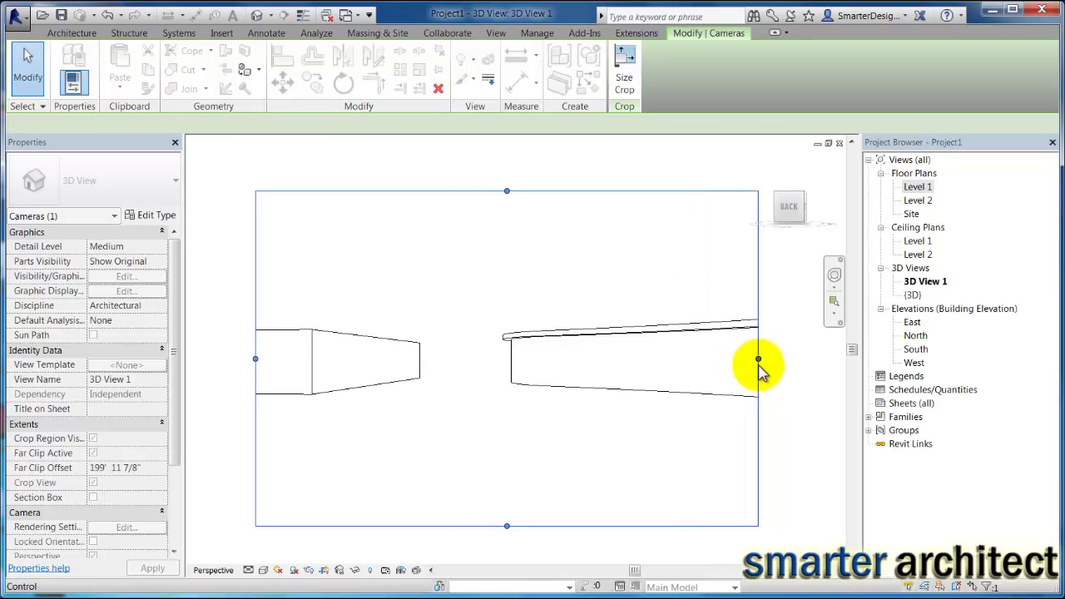
scroll(512, 316, "up", 2)
scroll(512, 316, "up", 1)
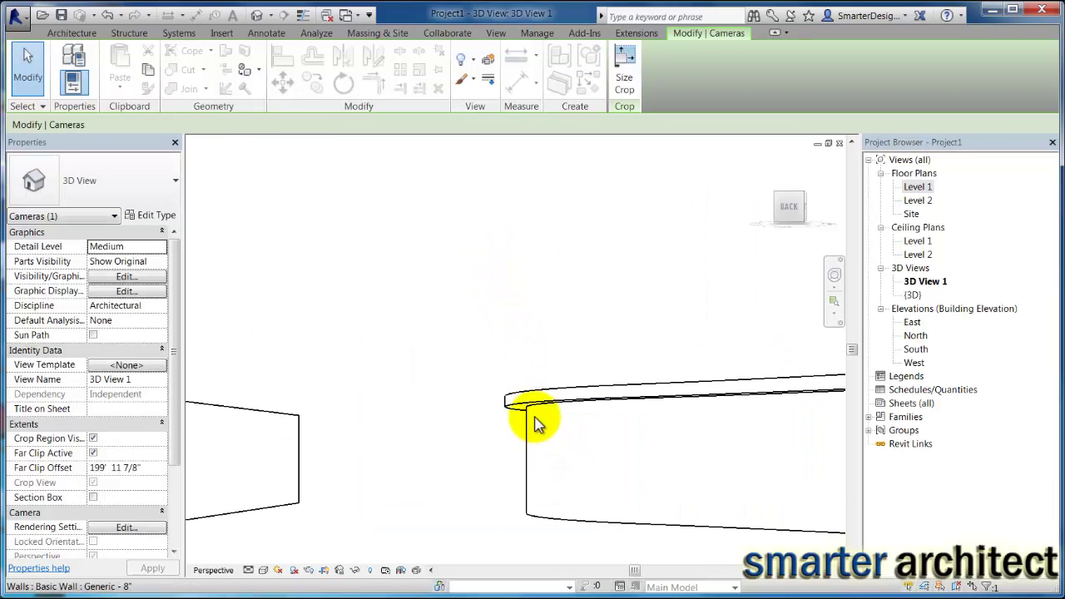
scroll(535, 423, "down", 4)
scroll(483, 350, "up", 1)
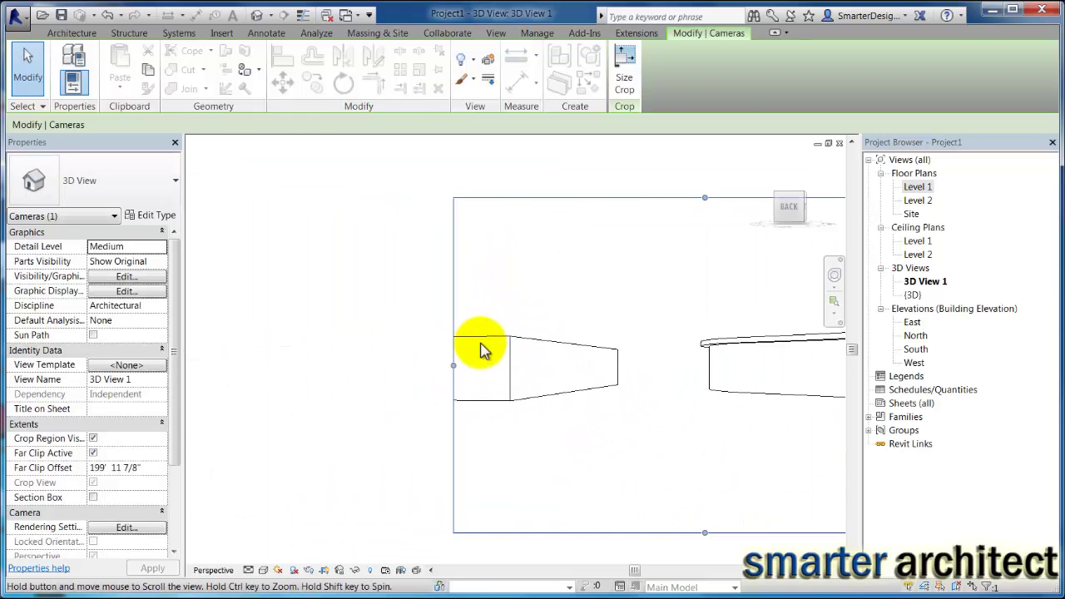
double_click(918, 189)
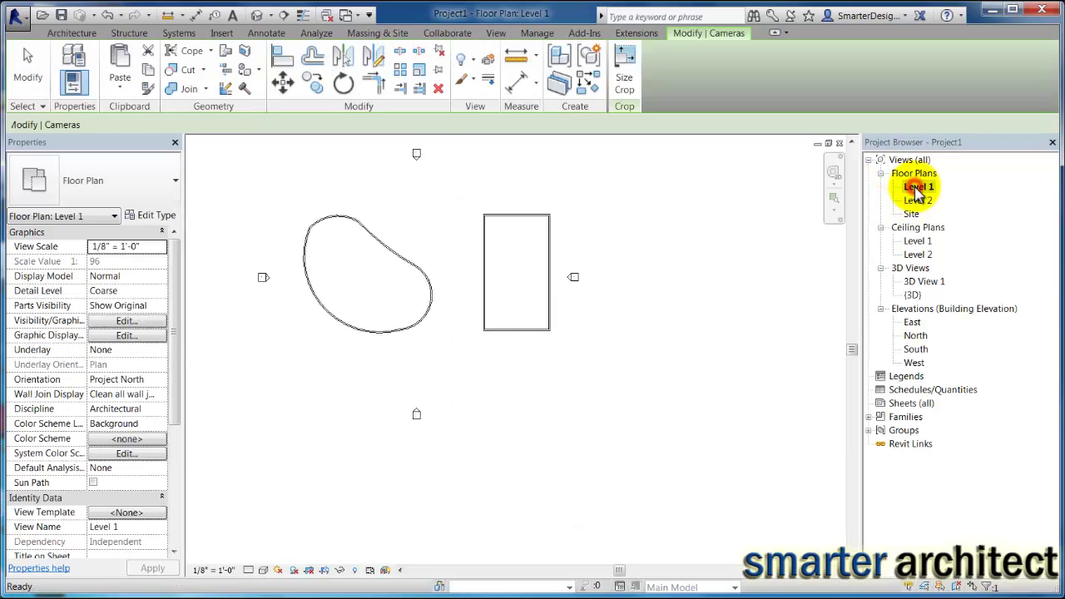
middle_click_drag(640, 299, 555, 343)
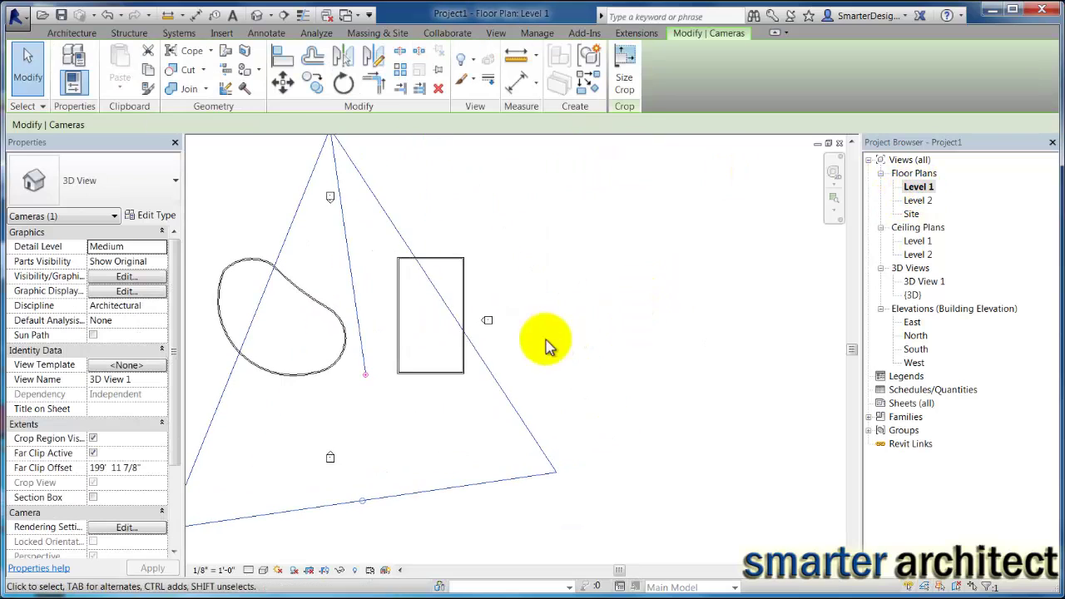
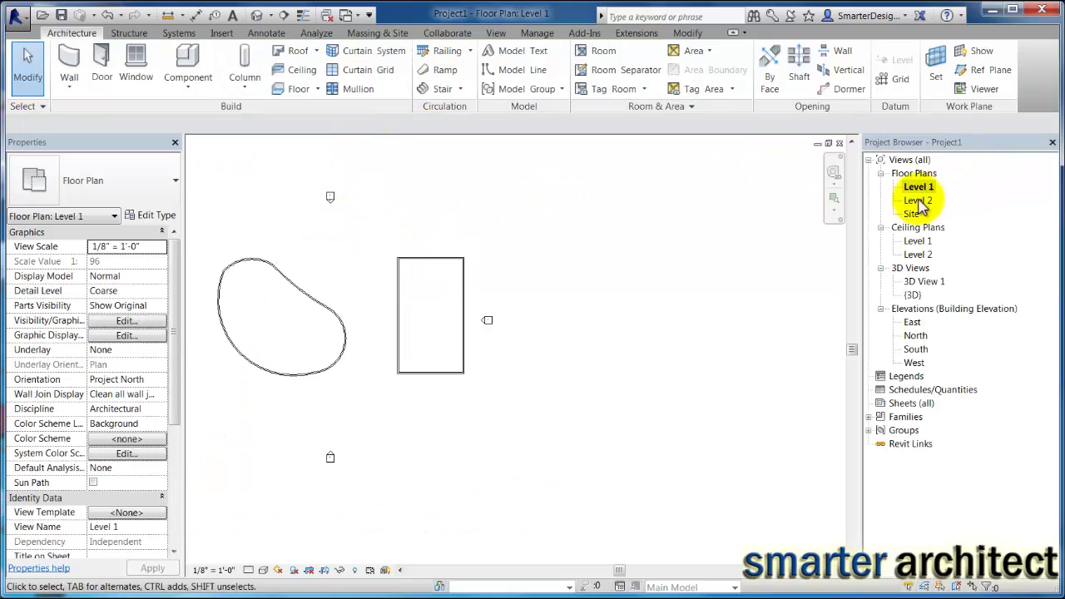
Step: In the Level 2 floor plan, start a footprint roof and sketch an outward-bulging arc across the rectangular building's north end, extending past both corners
scroll(576, 324, "down", 2)
middle_click_drag(576, 325, 435, 297)
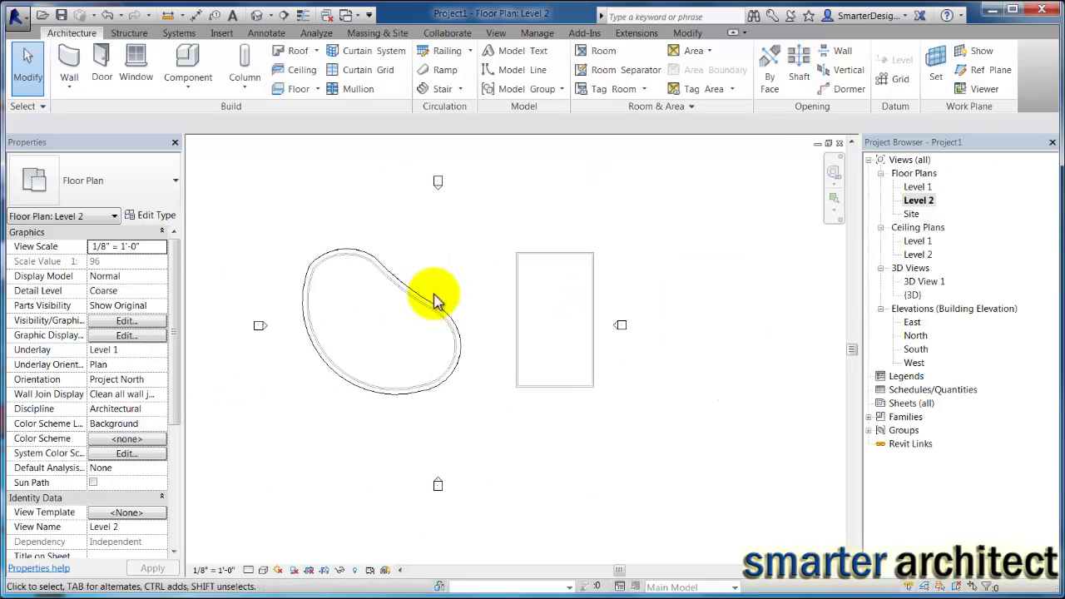
left_click(316, 51)
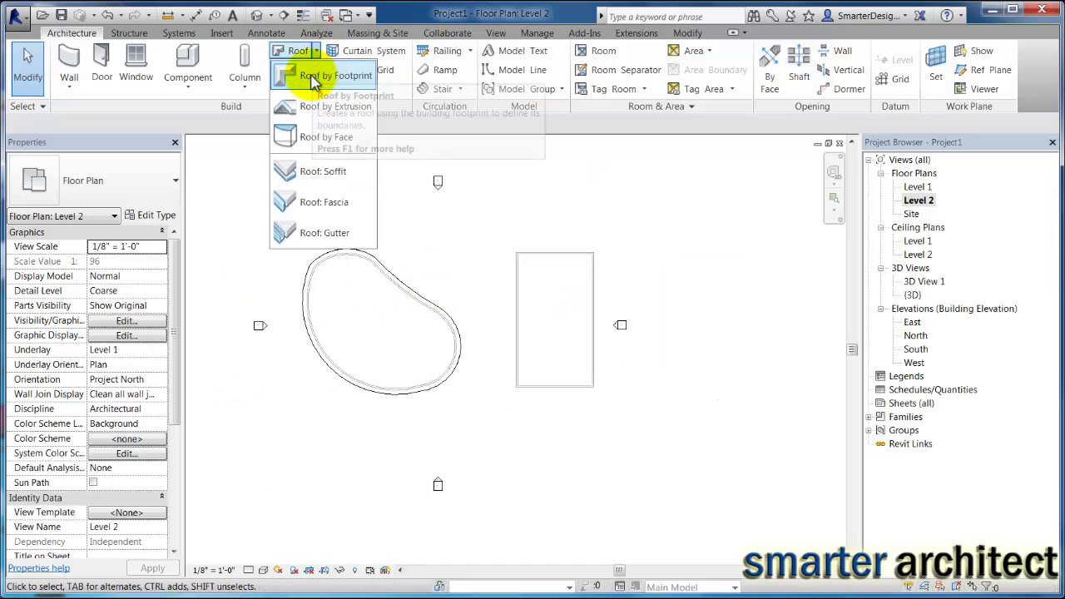
left_click(315, 76)
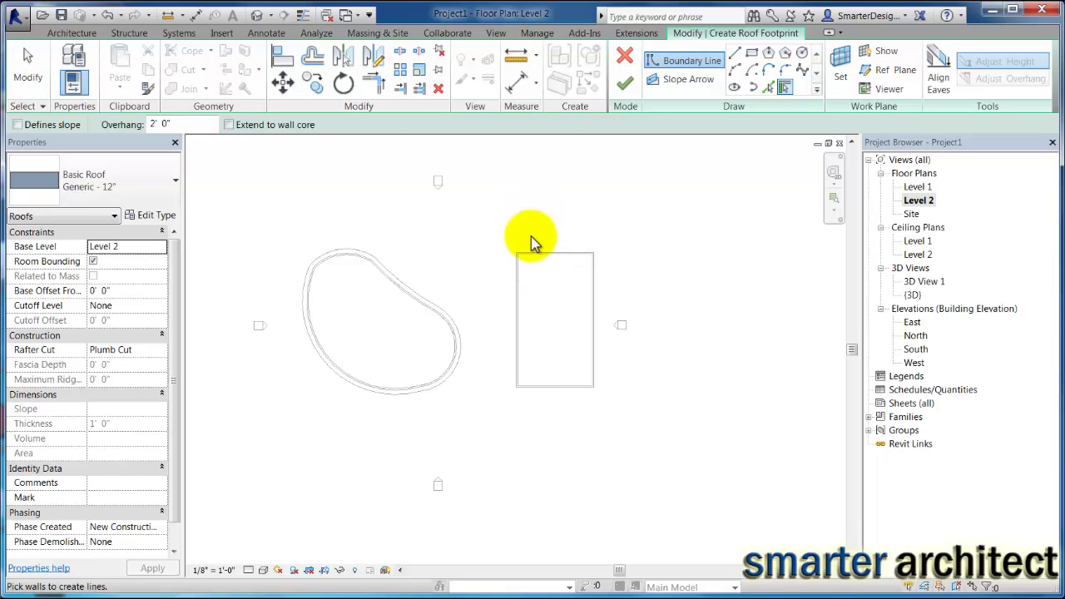
scroll(540, 254, "up", 2)
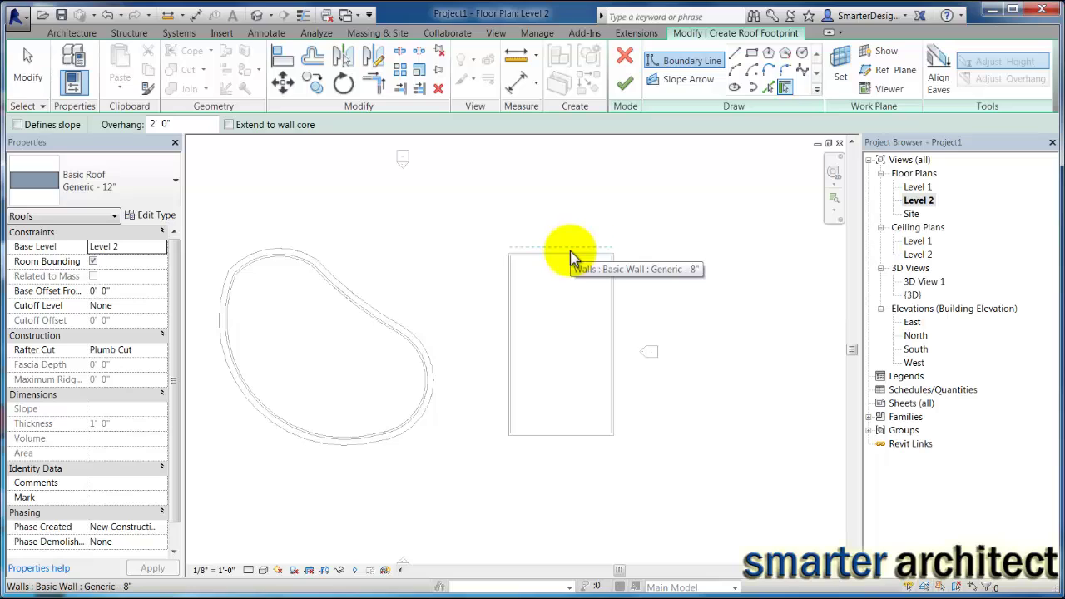
left_click(735, 72)
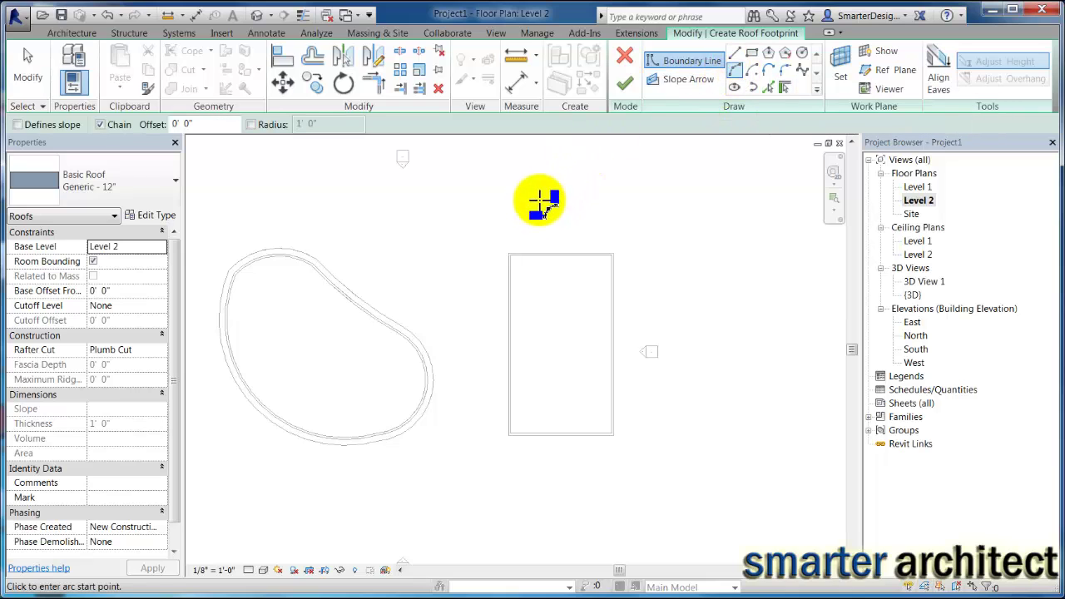
scroll(498, 243, "up", 2)
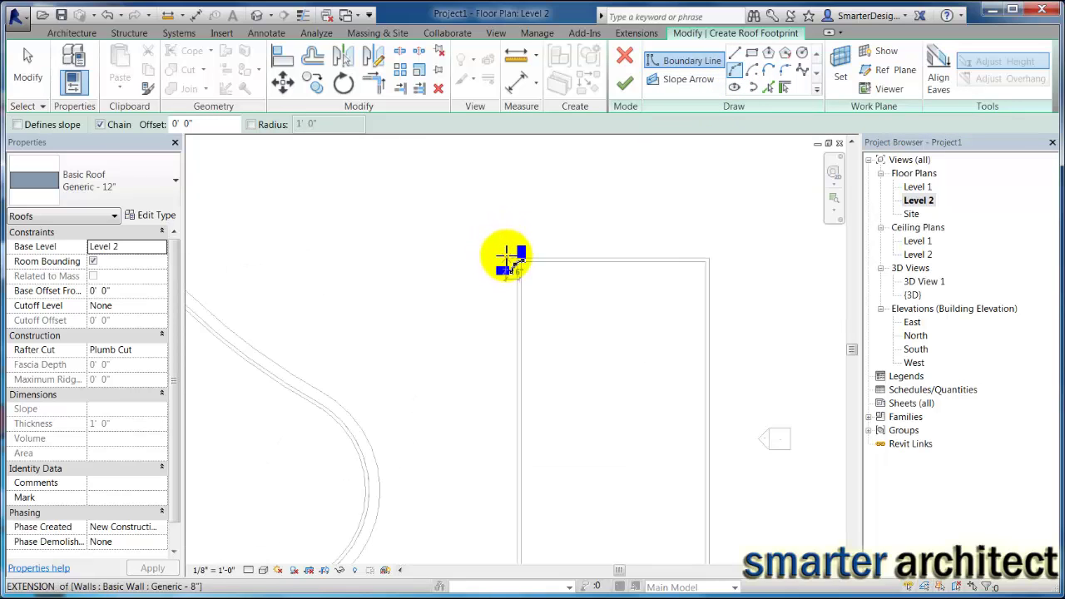
left_click(494, 258)
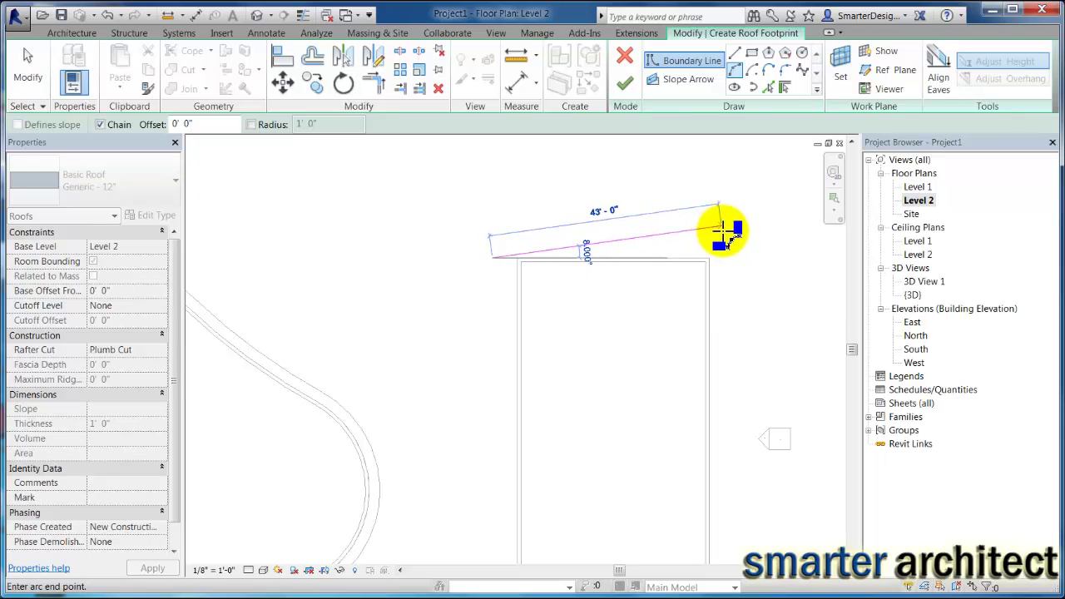
left_click(740, 258)
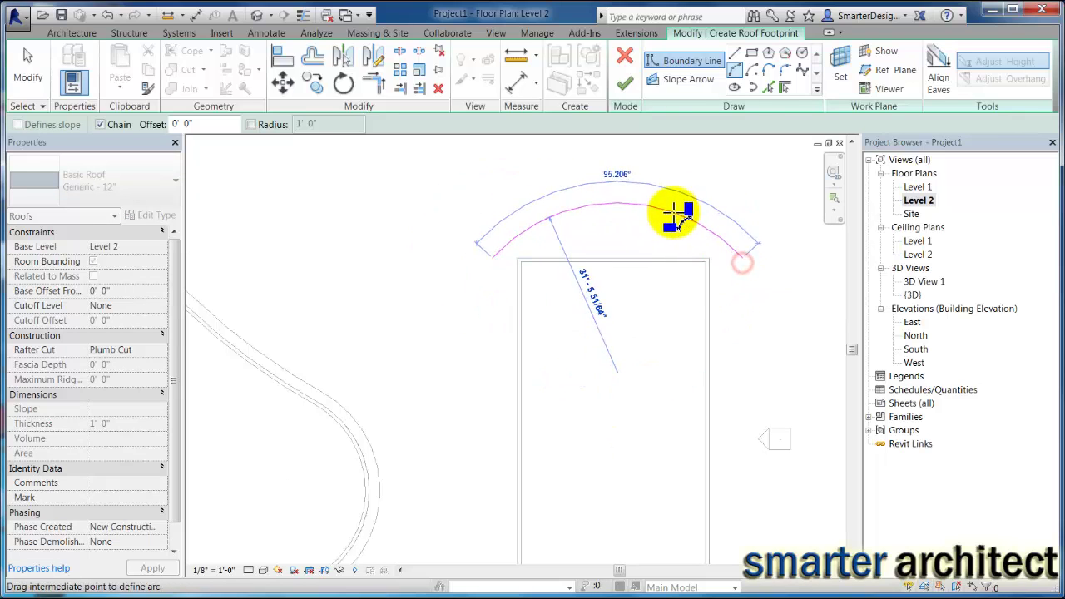
left_click(654, 204)
Step: Continue the roof boundary down the east side with a tangent arc of about 47' 6" radius and a reverse arc of about 96' radius
scroll(642, 185, "down", 3)
middle_click_drag(636, 241, 634, 271)
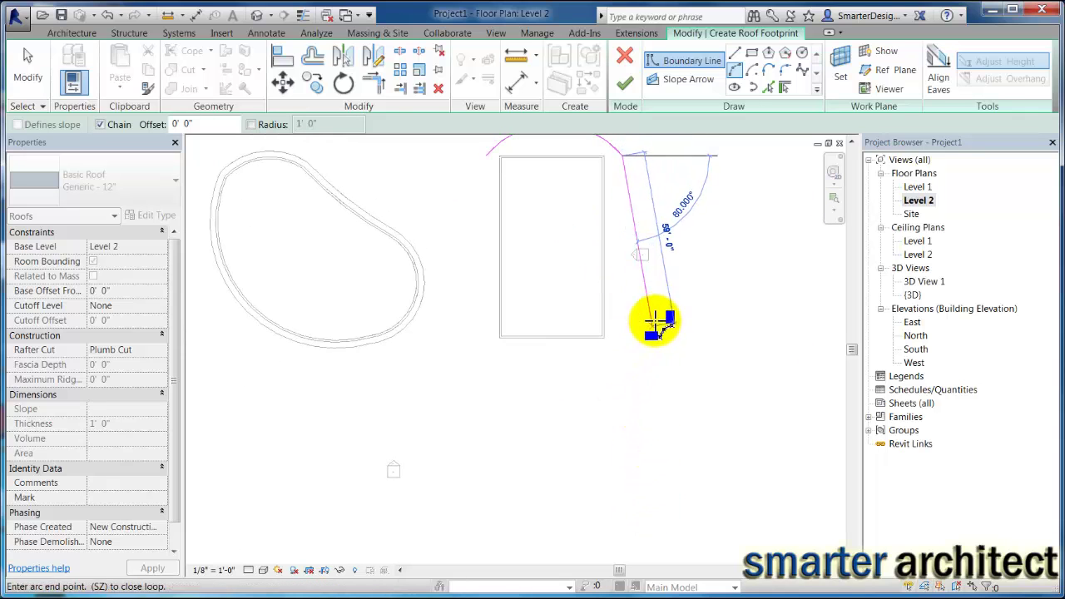
left_click(642, 307)
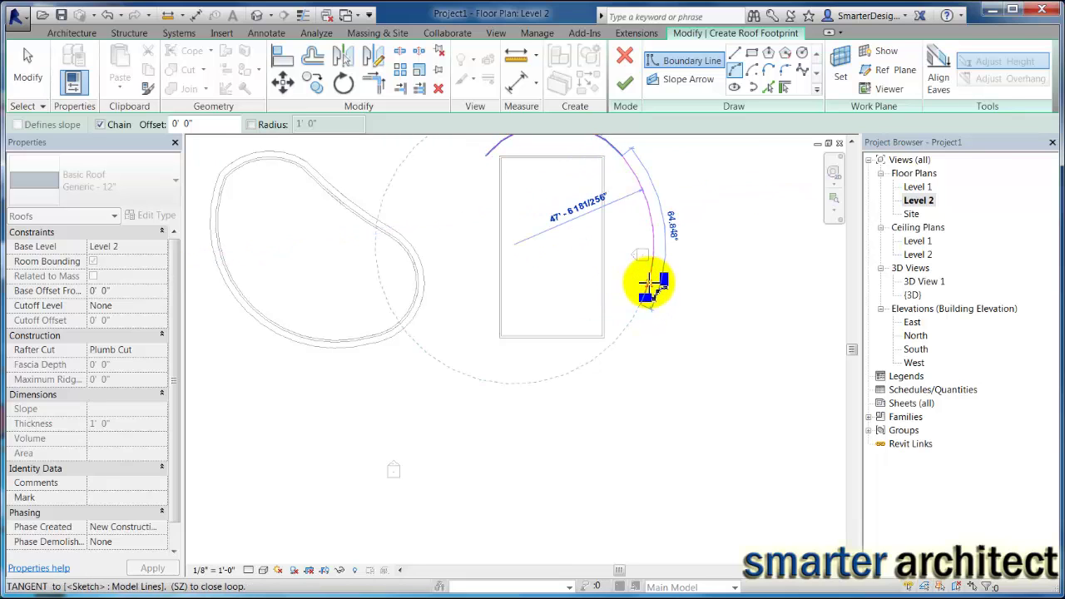
left_click(651, 287)
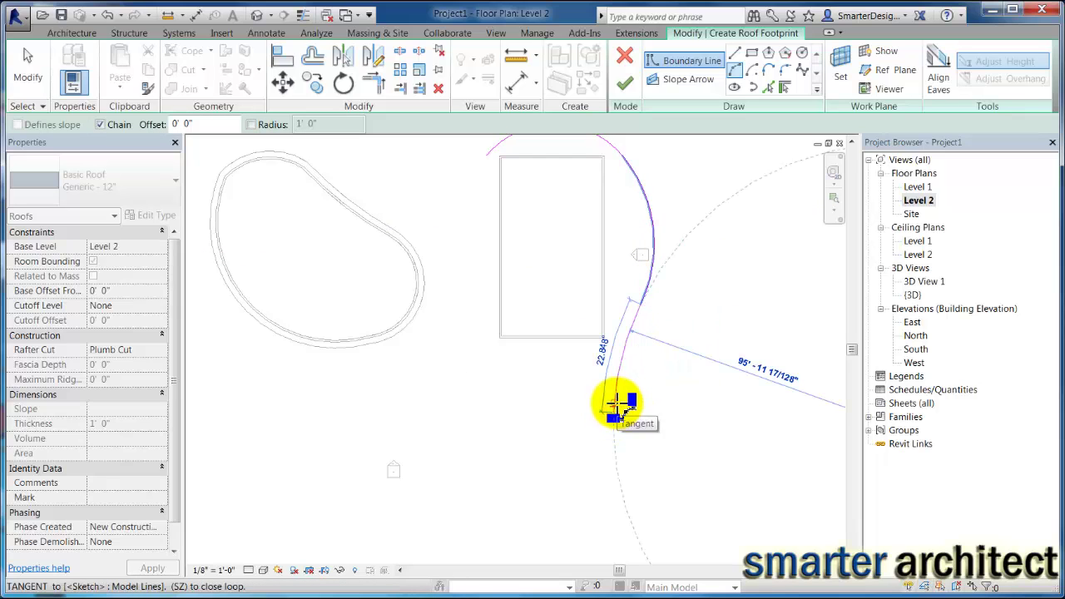
scroll(616, 399, "up", 2)
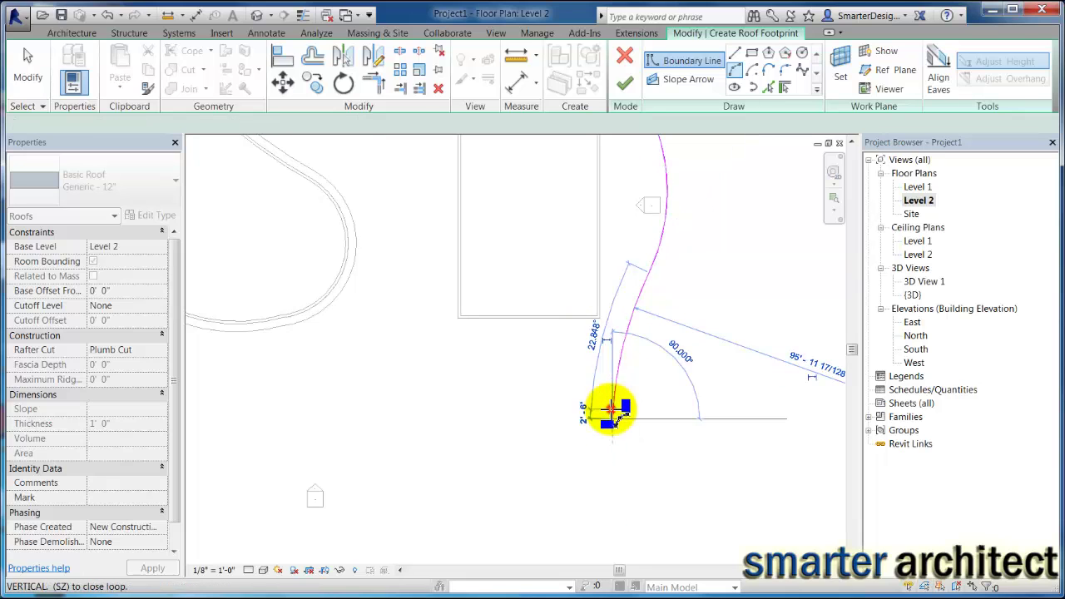
left_click(612, 409)
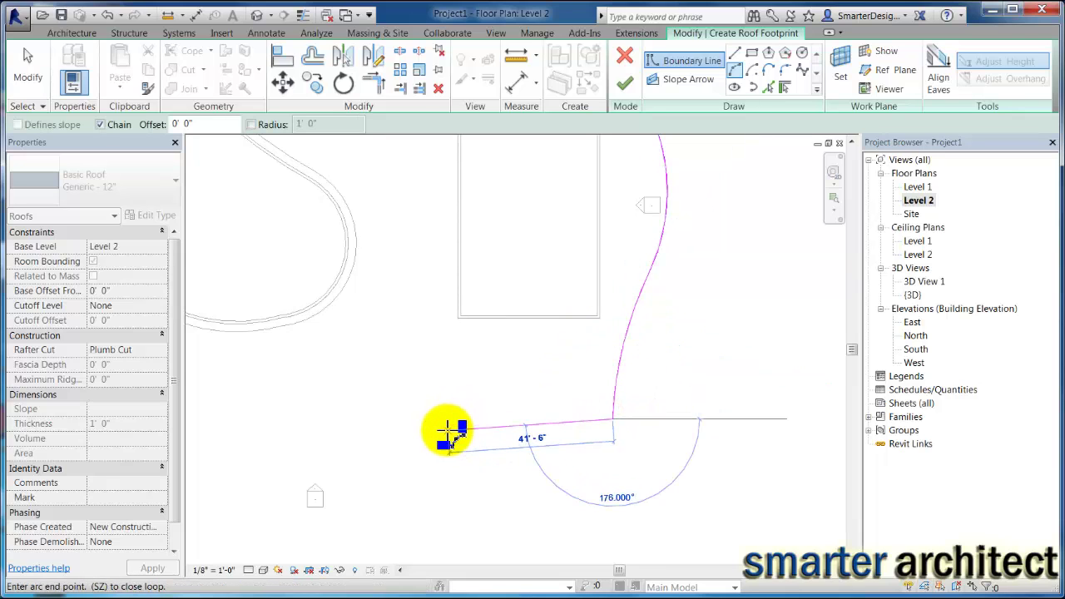
Step: Round off the roof boundary's south end with an arc bulging southward, its end points level with each other
left_click(441, 420)
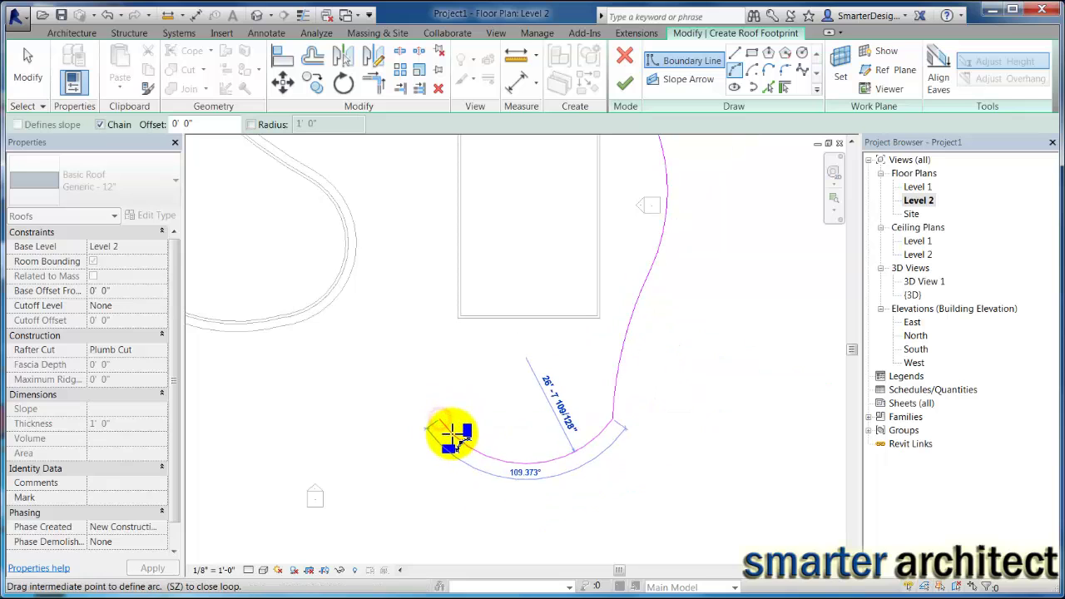
left_click(458, 474)
scroll(432, 433, "down", 3)
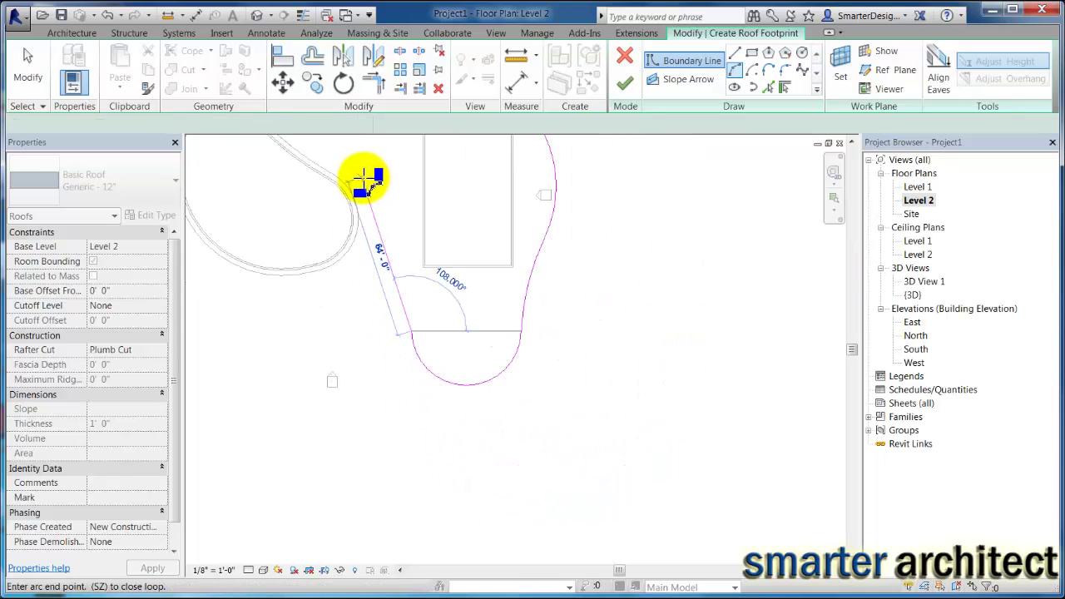
Step: Close the roof boundary with a west-side arc of about 112' radius, bulging outward and ending at the north arc's start
scroll(399, 313, "up", 2)
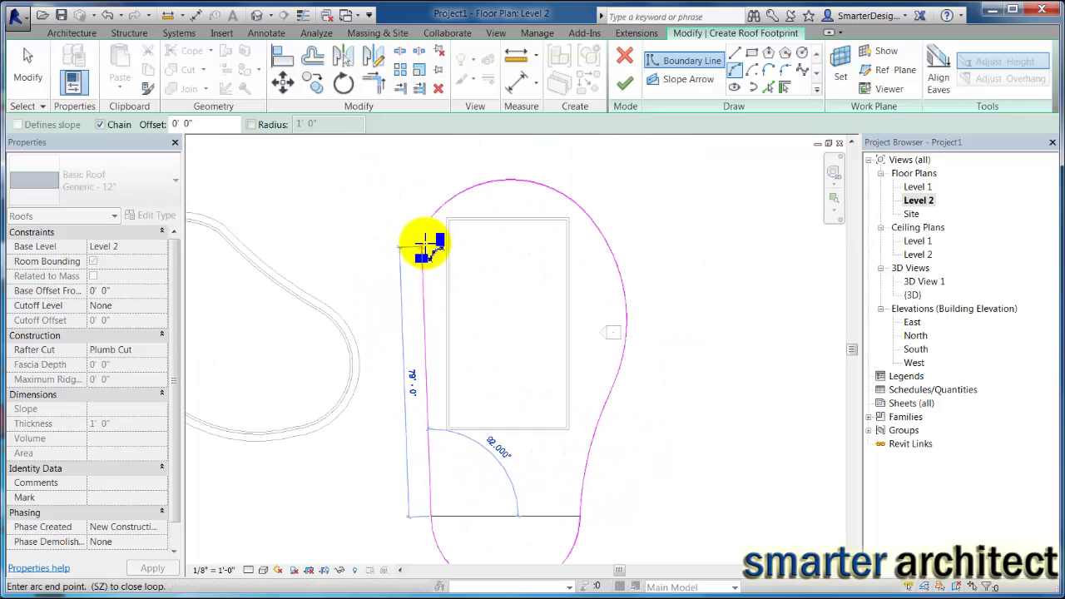
left_click(431, 218)
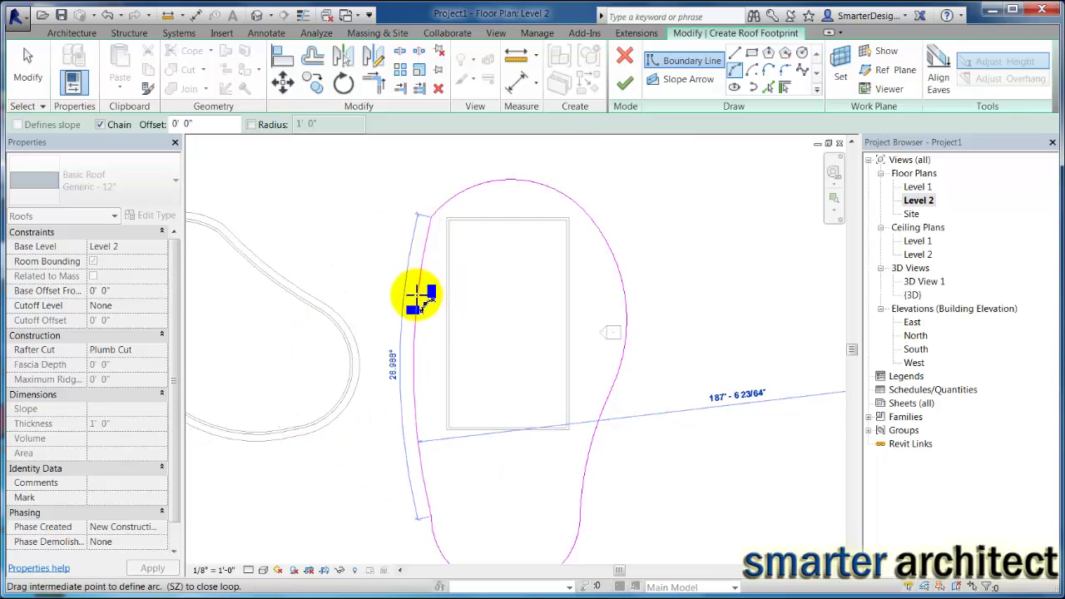
left_click(407, 292)
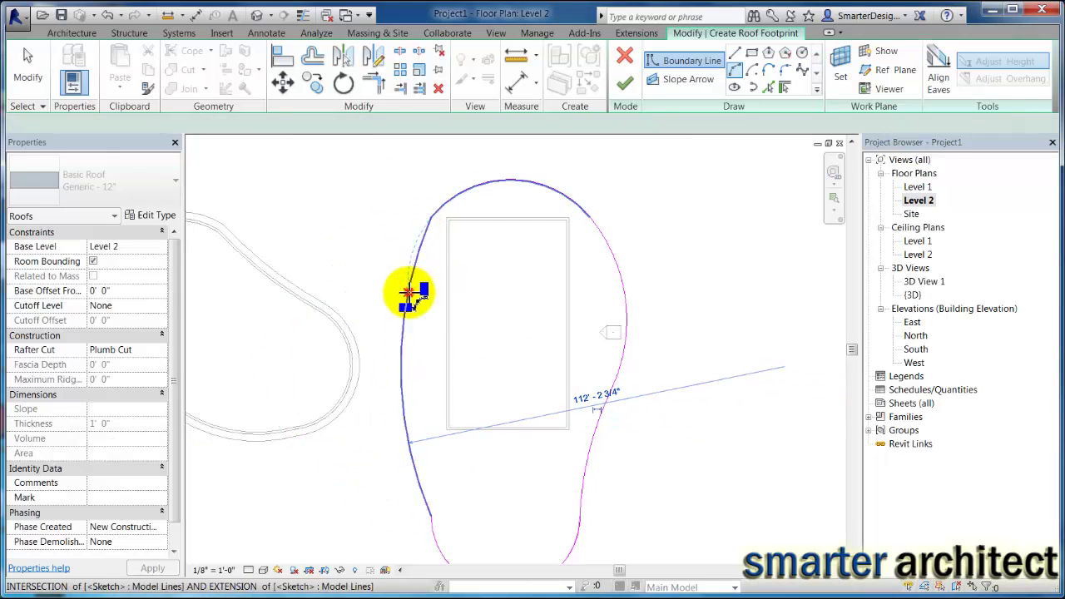
scroll(414, 316, "down", 3)
key("Escape")
key("Escape")
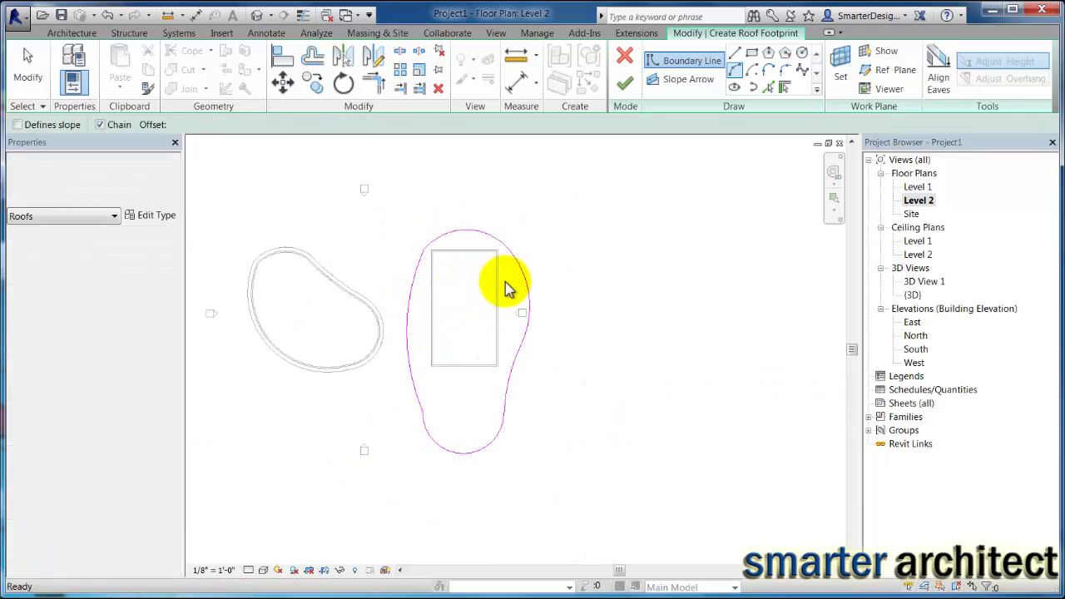
Step: Finish the freeform roof footprint and check the new roof in the 3D View 1 camera view
scroll(504, 289, "up", 2)
mouse_move(464, 545)
middle_mouse_down()
mouse_move(506, 452)
mouse_move(506, 471)
middle_mouse_up()
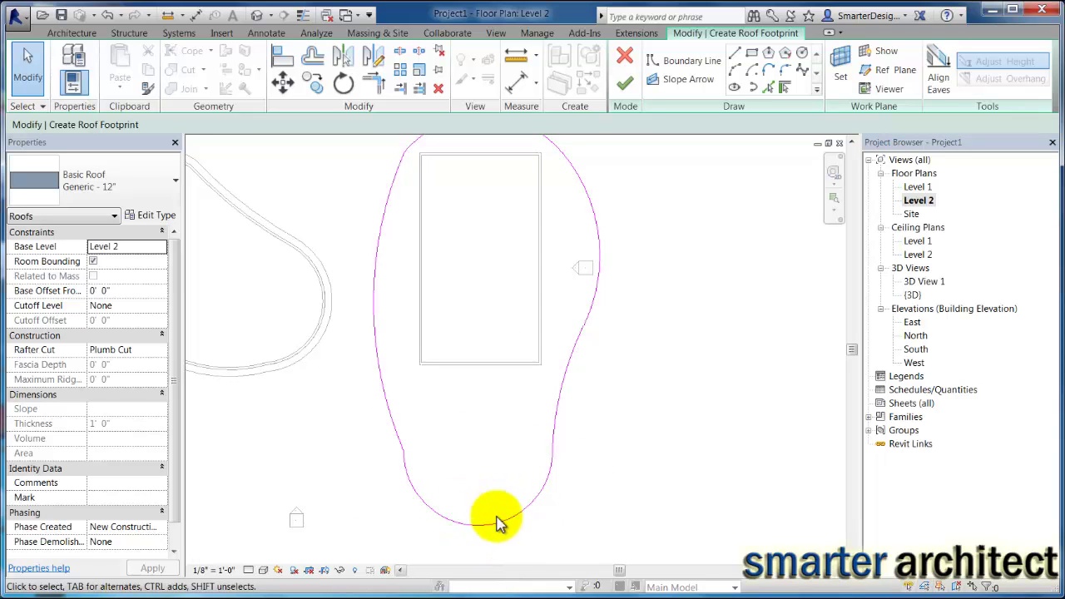
scroll(536, 366, "down", 2)
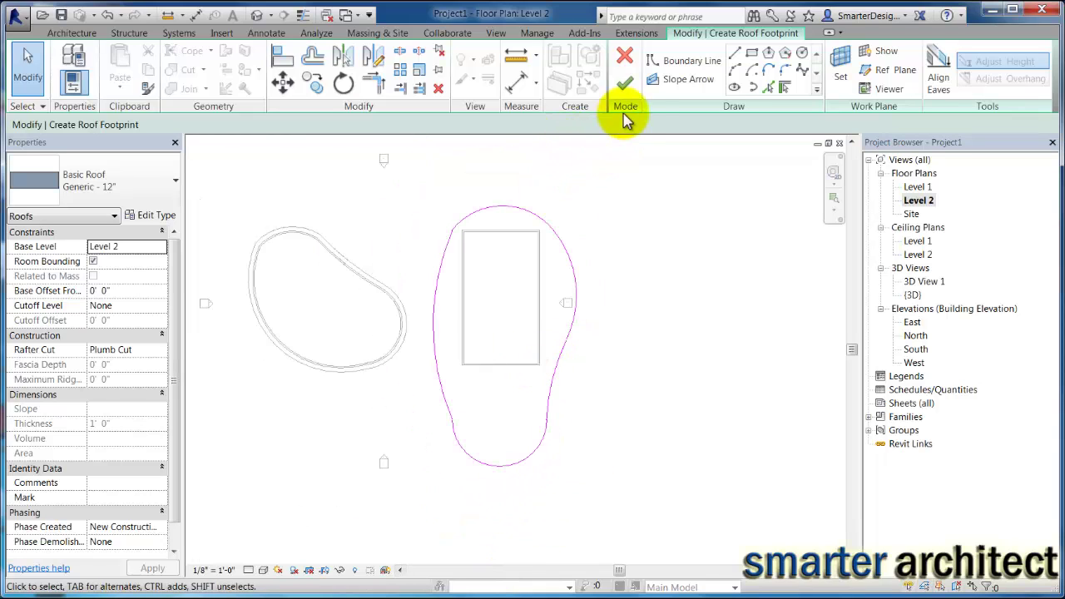
middle_click_drag(571, 345, 588, 344)
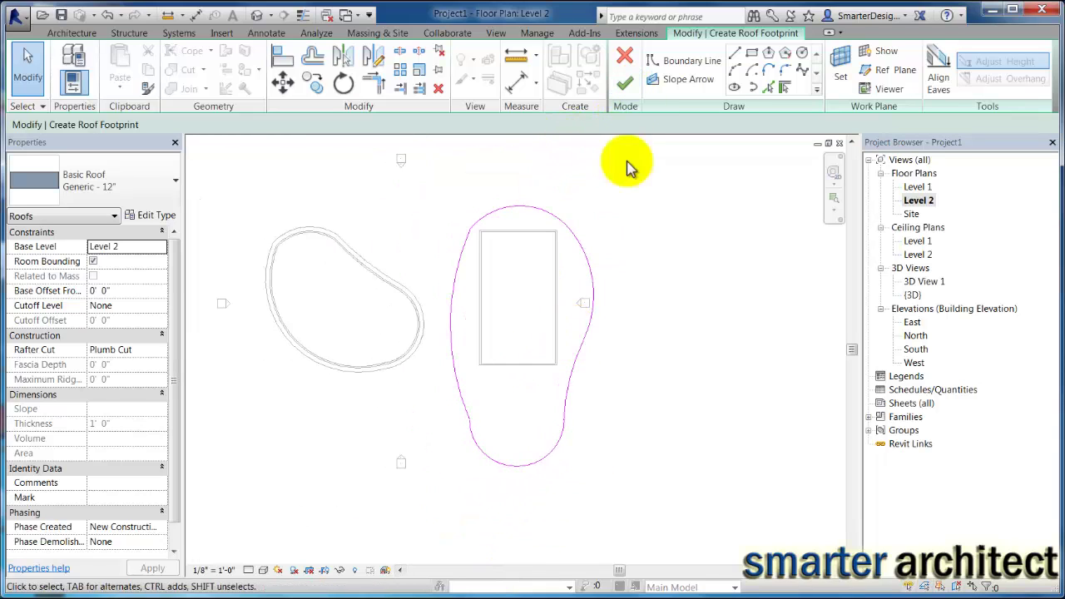
left_click(626, 84)
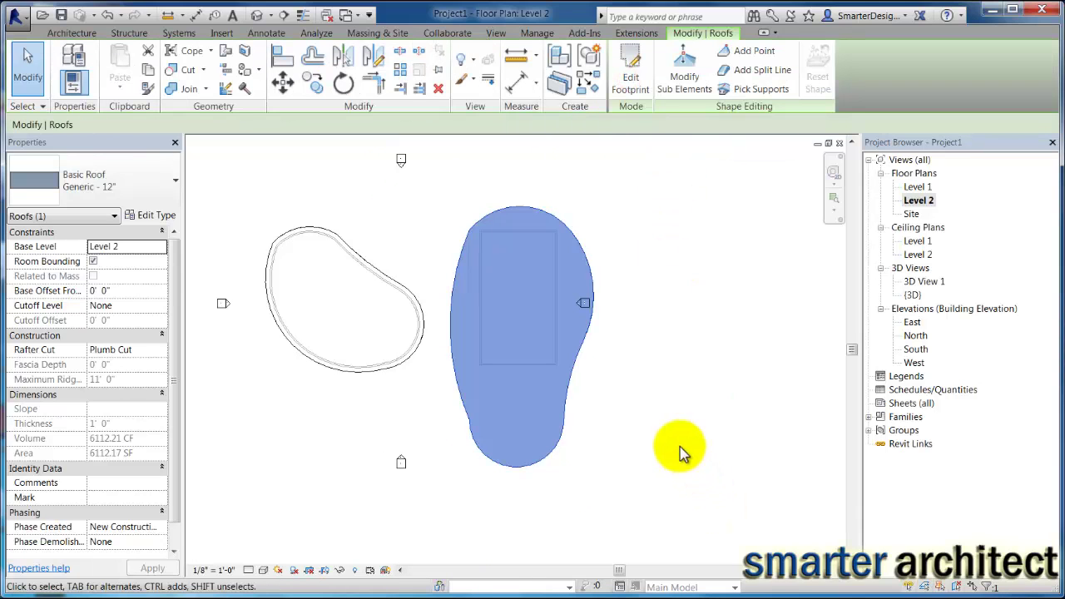
double_click(925, 283)
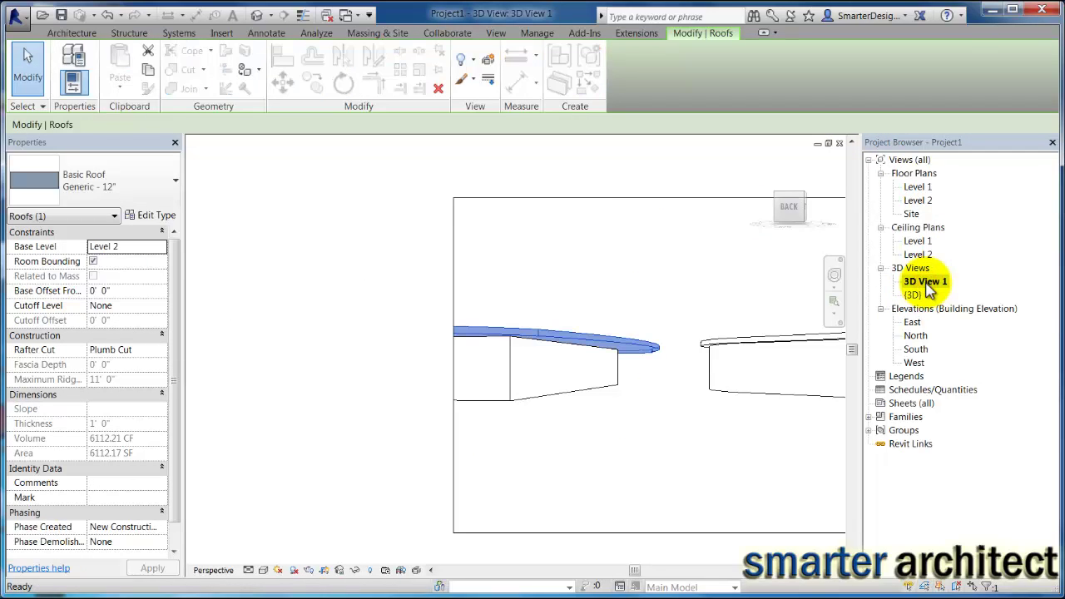
left_click(671, 428)
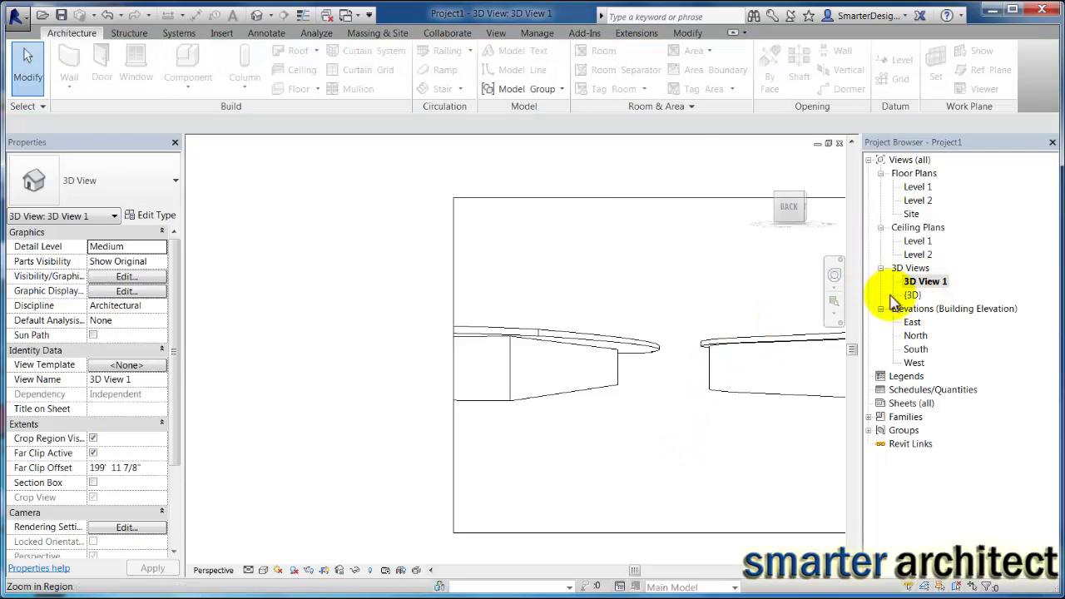
Step: Show both roofs in the {3D} view from a low angle between front and right, and turn on shadows
double_click(913, 295)
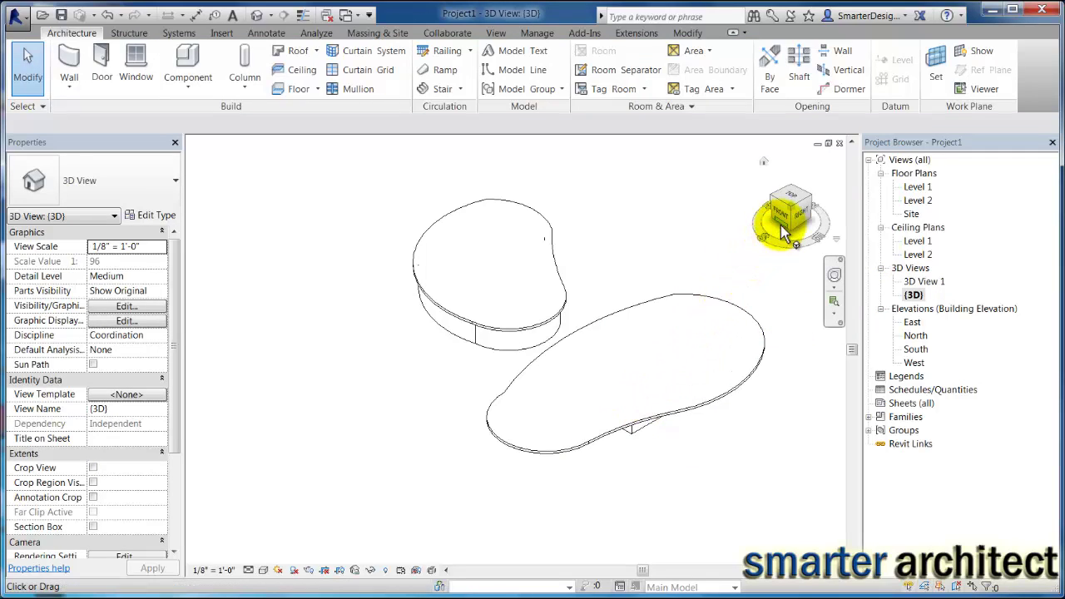
left_click(775, 201)
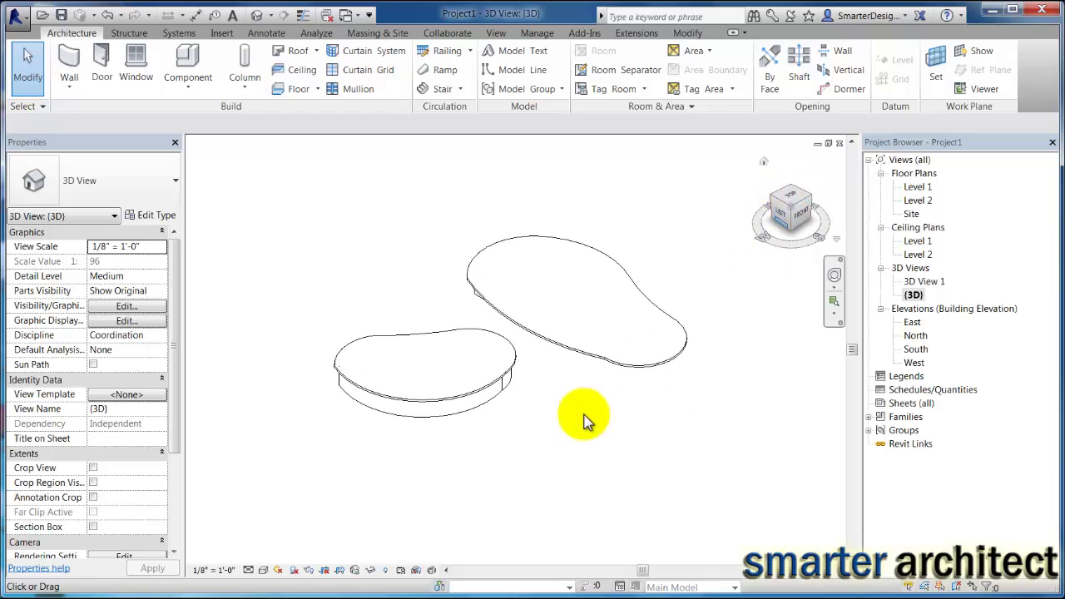
left_click(793, 231)
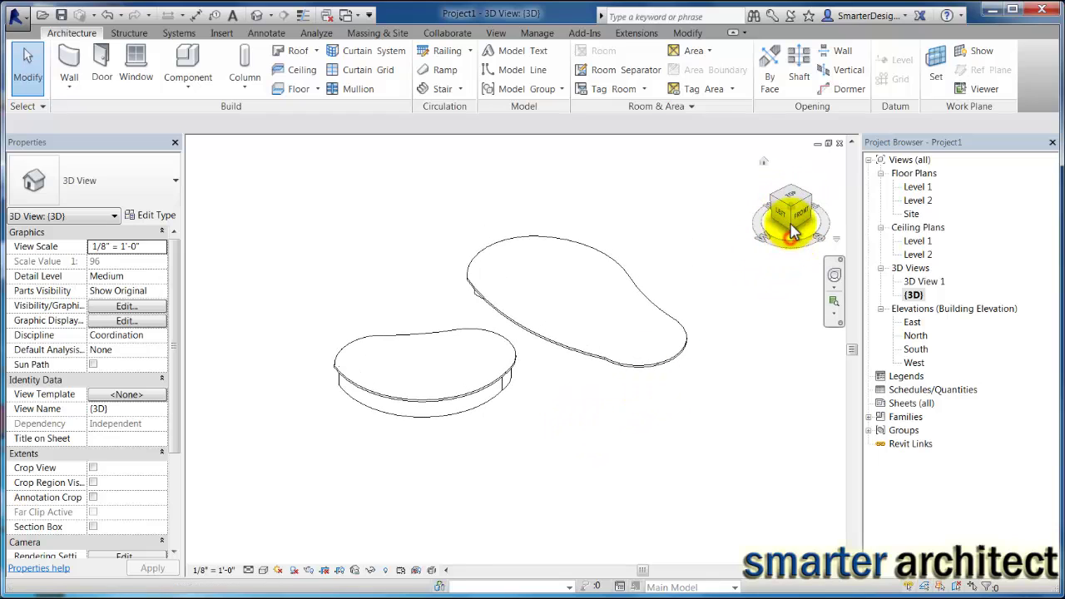
mouse_move(797, 241)
left_mouse_down()
mouse_move(782, 218)
mouse_move(791, 194)
mouse_move(792, 234)
mouse_move(787, 225)
mouse_move(740, 243)
mouse_move(713, 238)
mouse_move(722, 235)
left_mouse_up()
mouse_move(821, 222)
left_mouse_down()
mouse_move(821, 238)
mouse_move(799, 256)
left_mouse_up()
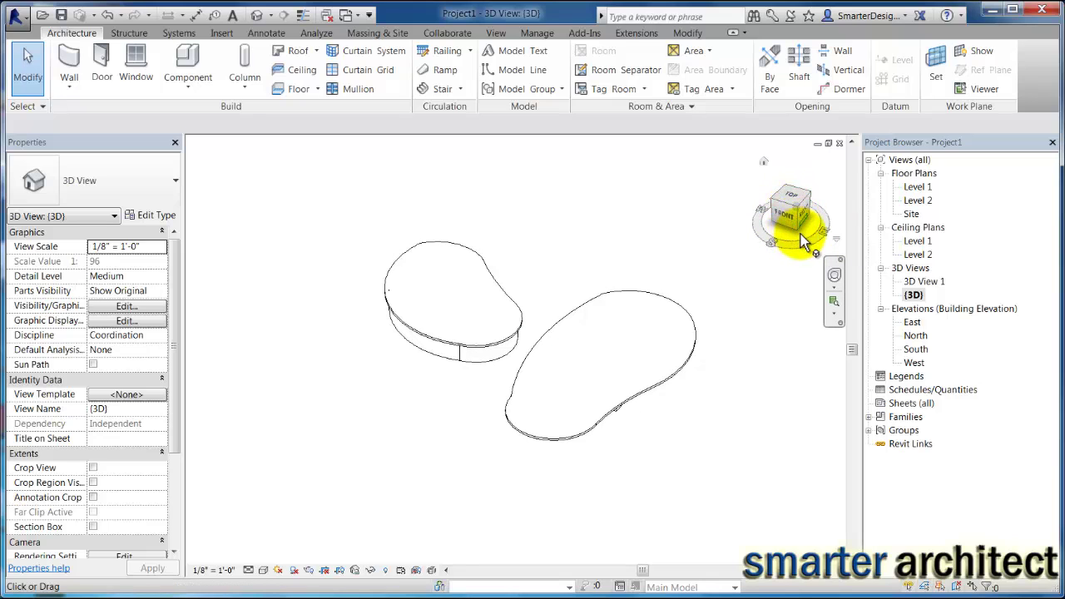
mouse_move(800, 229)
left_mouse_down()
mouse_move(782, 178)
mouse_move(797, 177)
mouse_move(787, 215)
left_mouse_up()
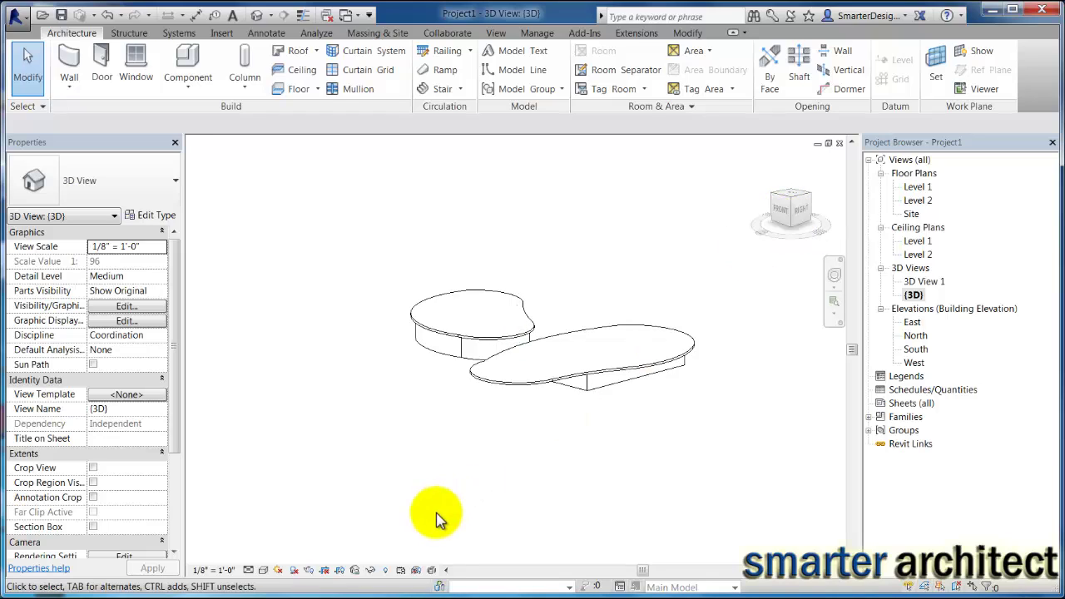
left_click(294, 571)
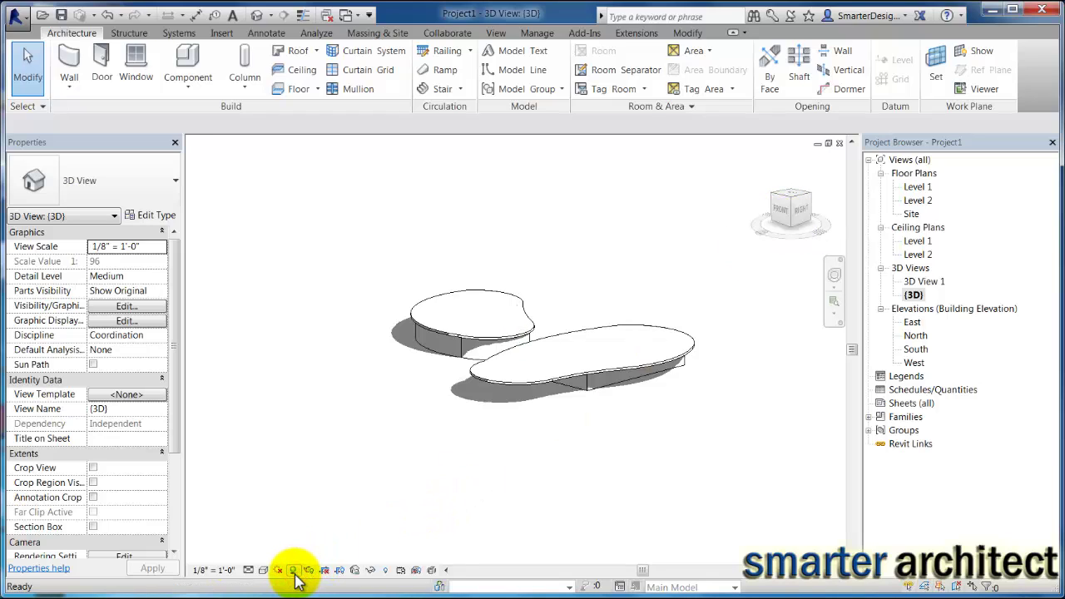